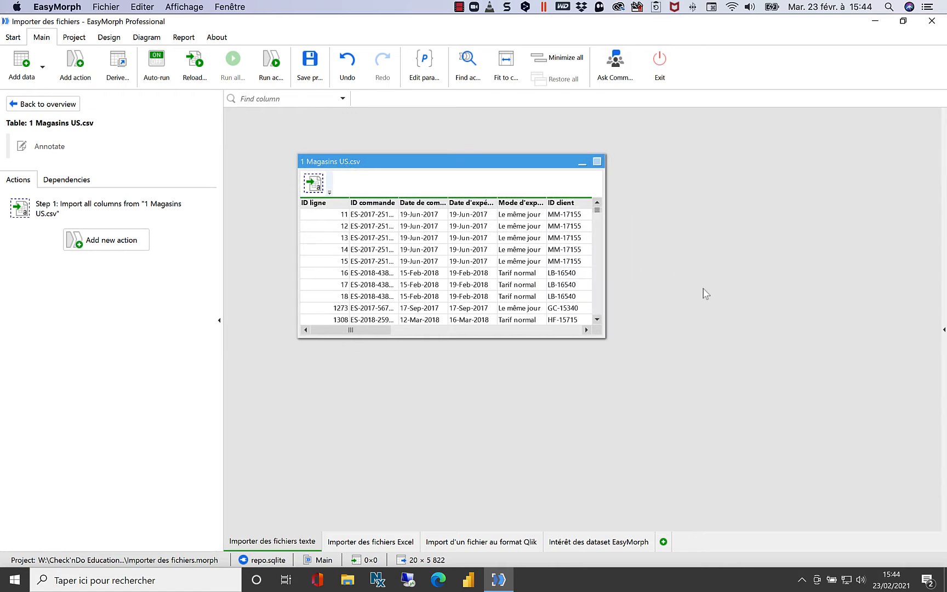
Minimize the 1 Magasins US.csv table and import 2 magasins_Coding.csv from the Finder folder Fichiers Texte, placing it directly beneath
click(582, 162)
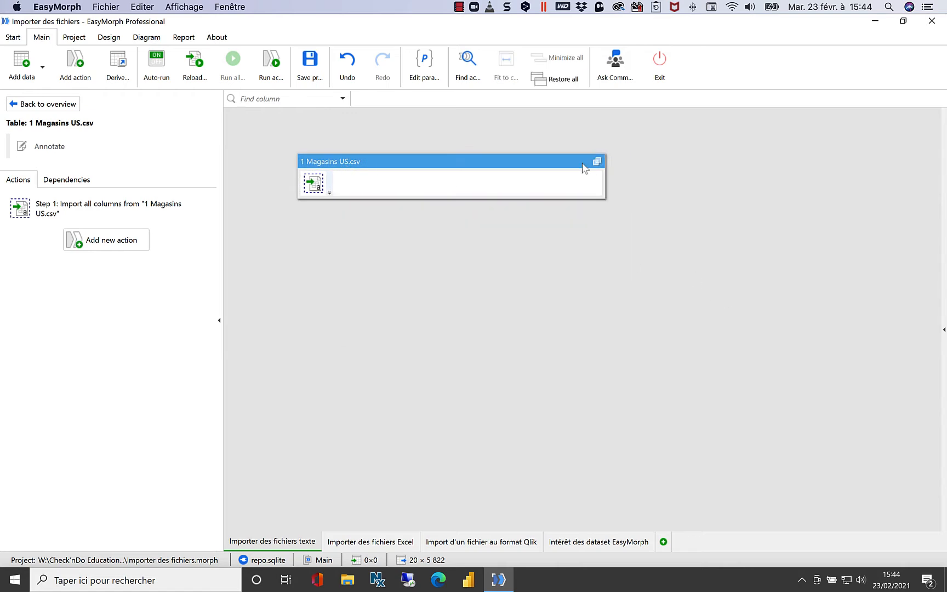
mouse_move(91, 583)
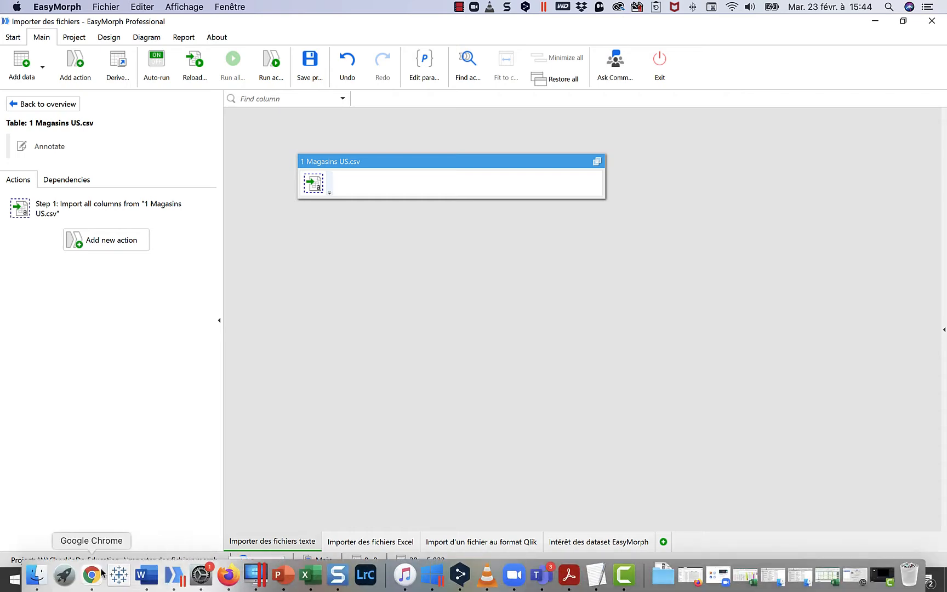
click(43, 580)
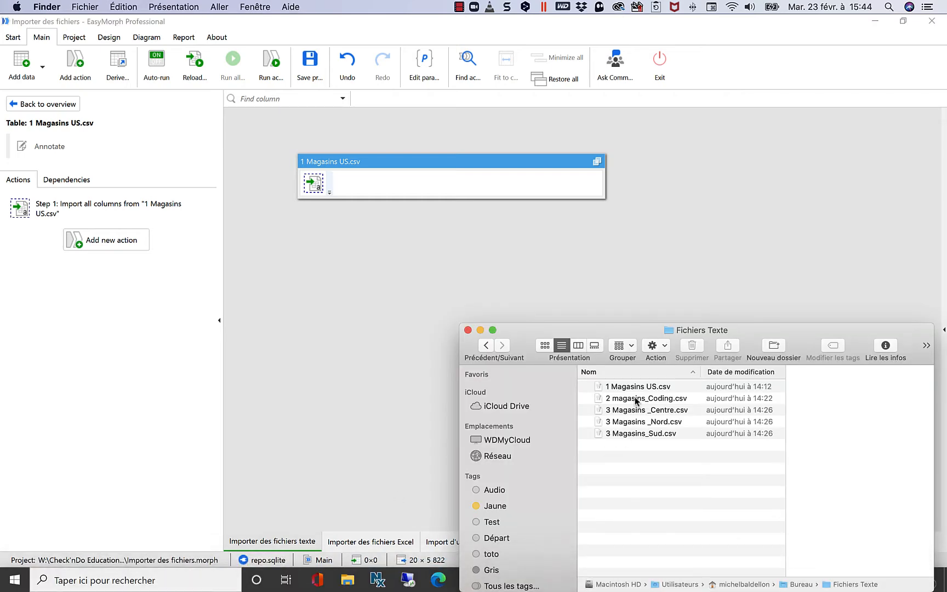
drag(636, 400, 374, 277)
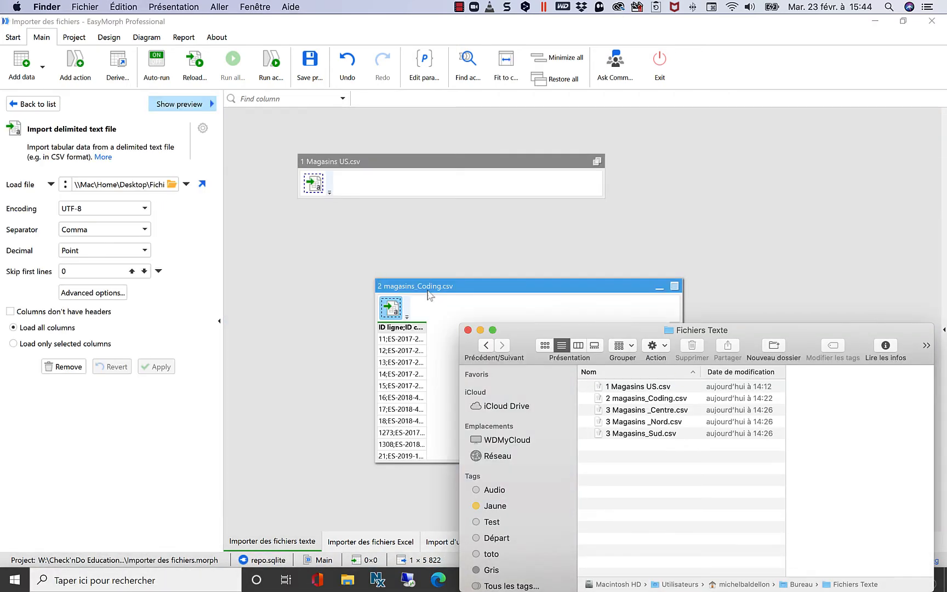
click(480, 329)
click(458, 290)
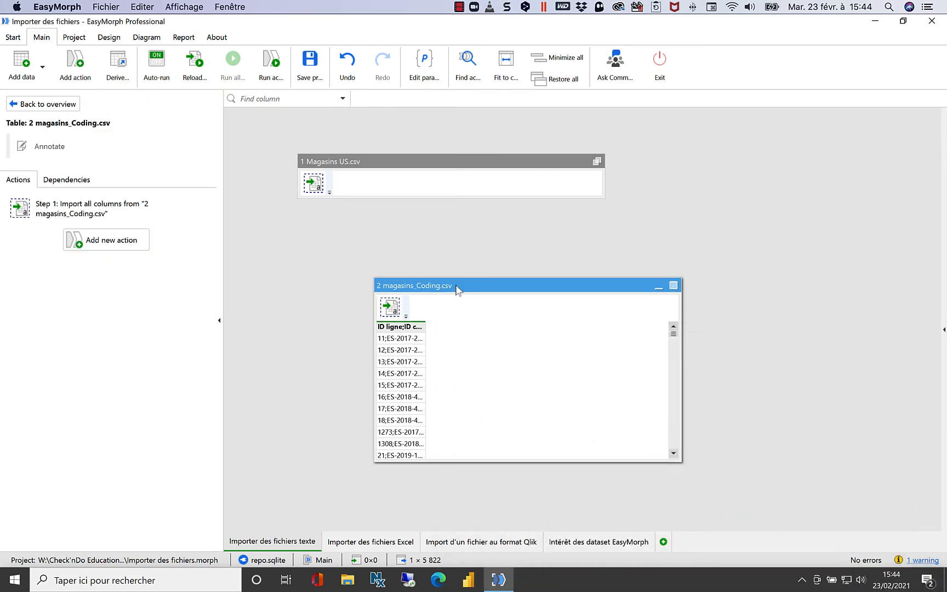
drag(458, 289, 387, 250)
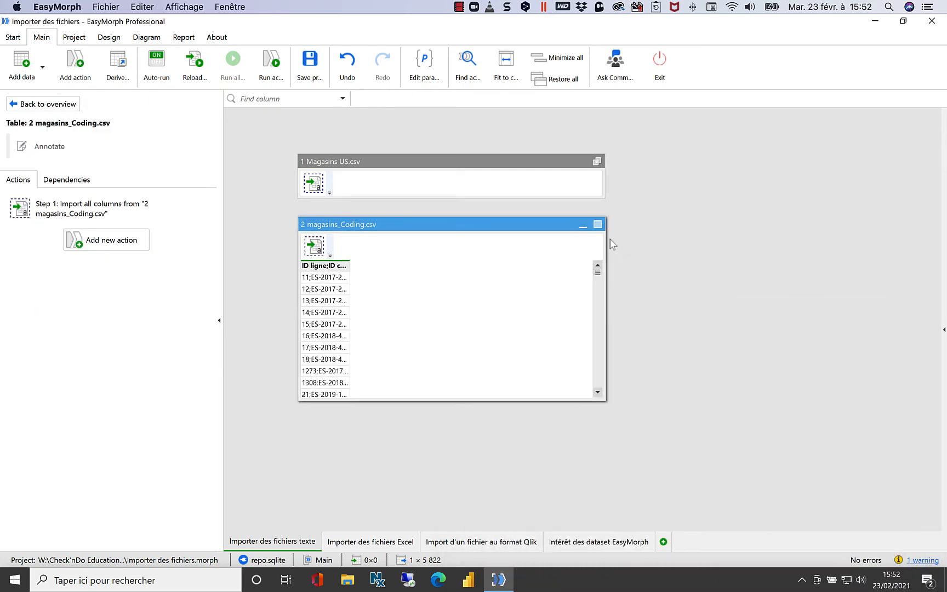
Show the import preview of 2 magasins_Coding.csv and set its encoding to ANSI (with code page)
click(313, 245)
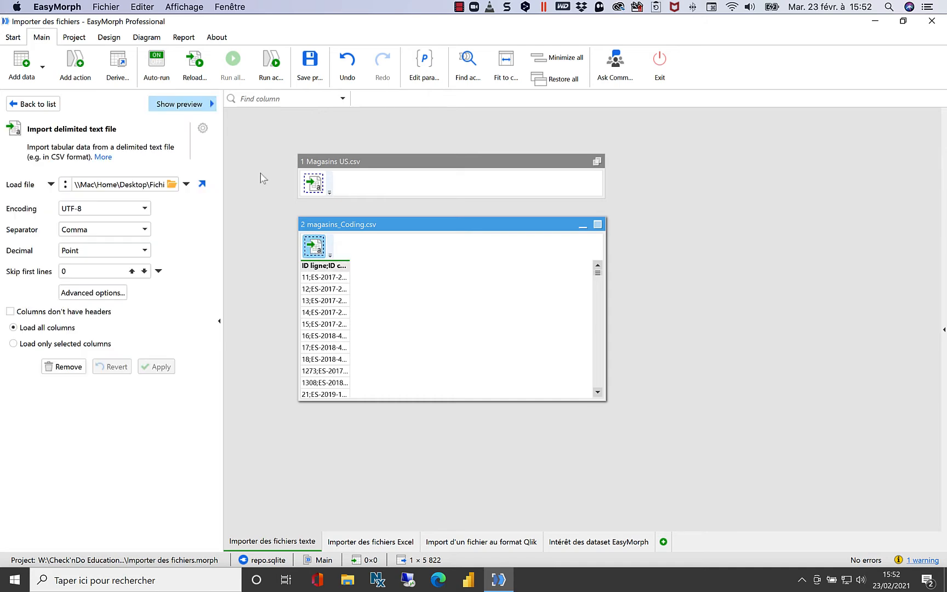
click(181, 105)
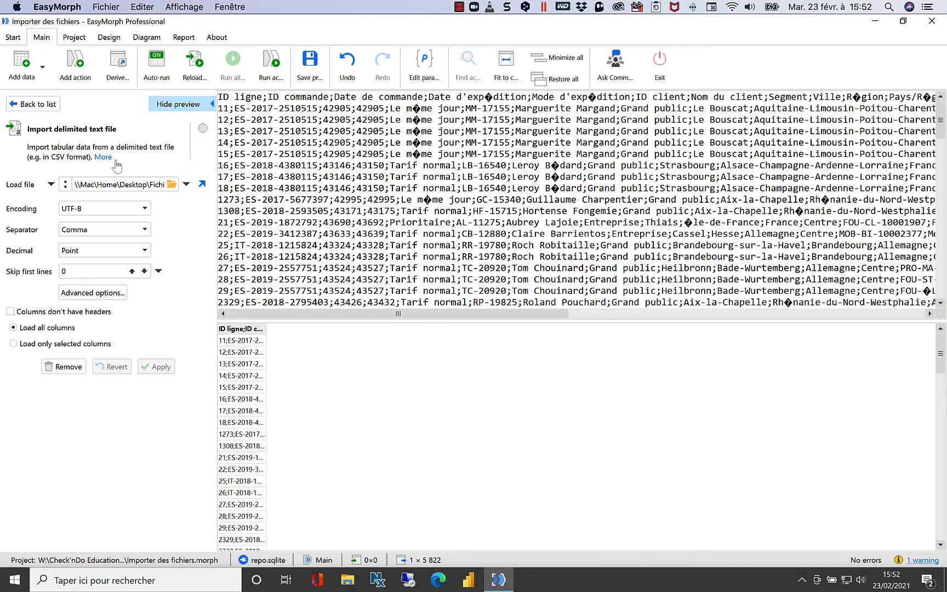
click(83, 211)
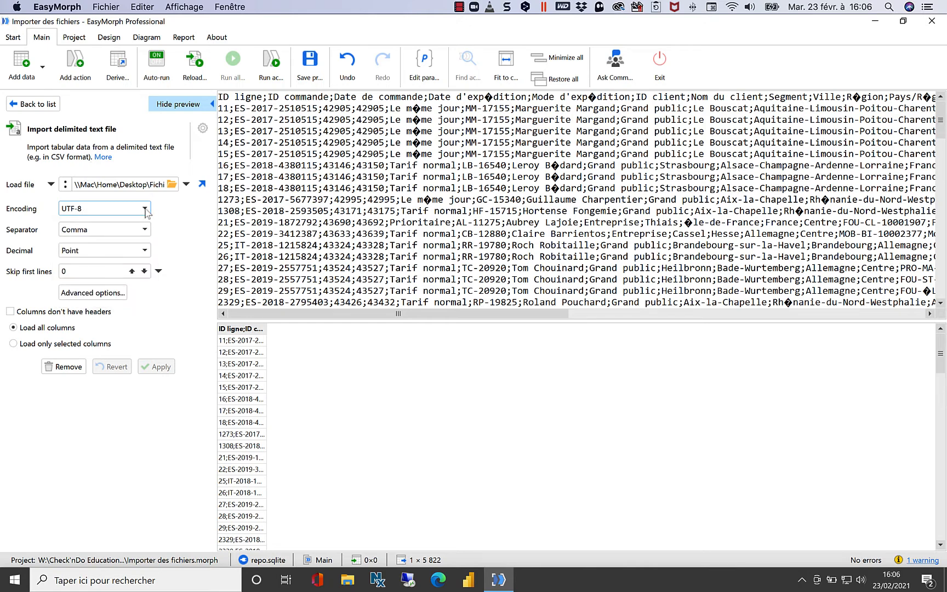
click(145, 209)
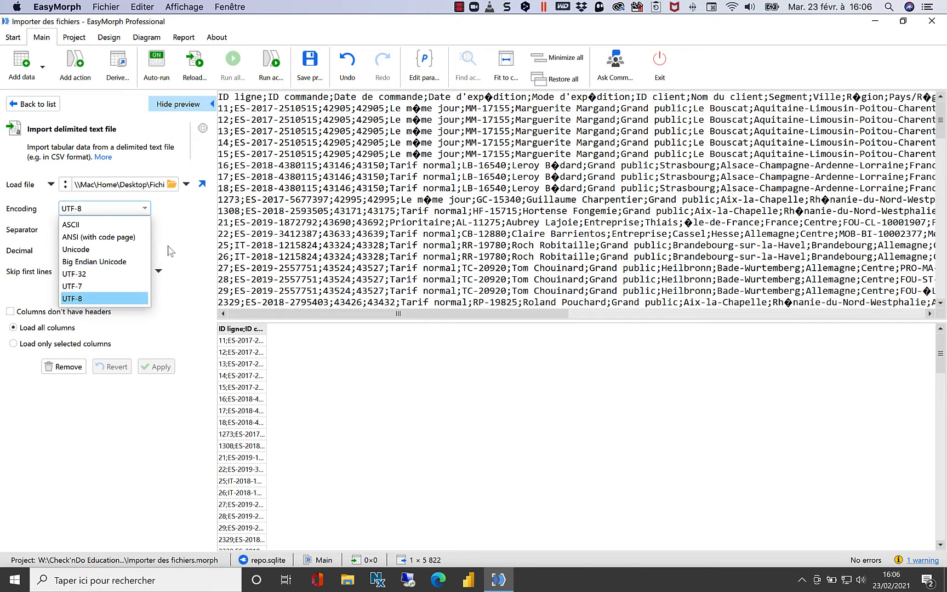
click(132, 238)
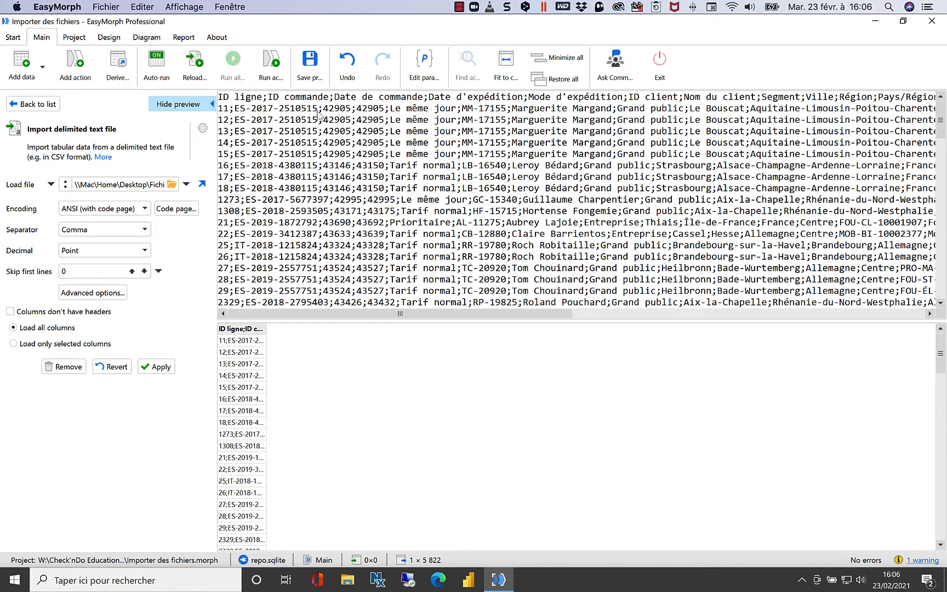
Set the separator to Semicolon and apply the import settings after checking the decimal format in the raw file preview
click(107, 229)
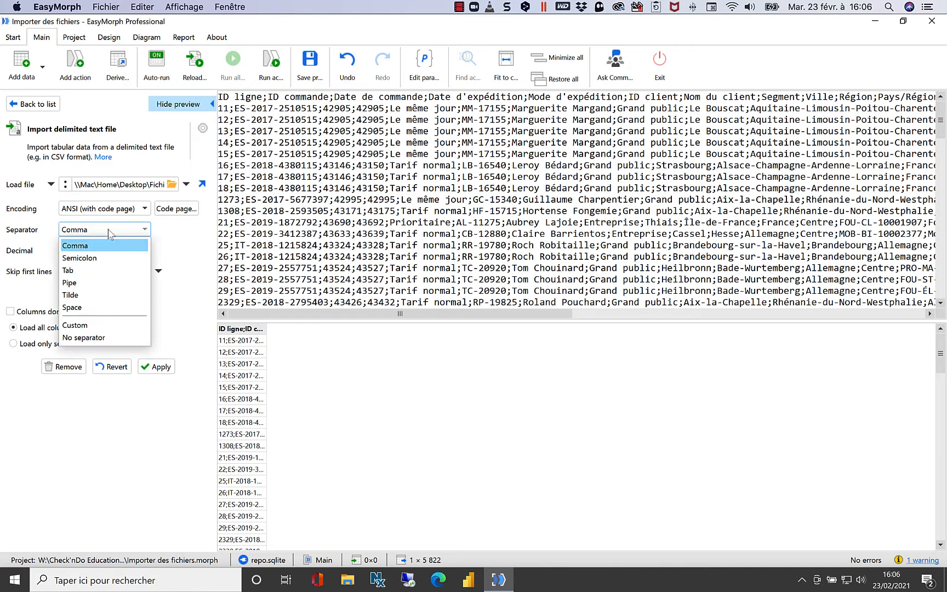
click(113, 258)
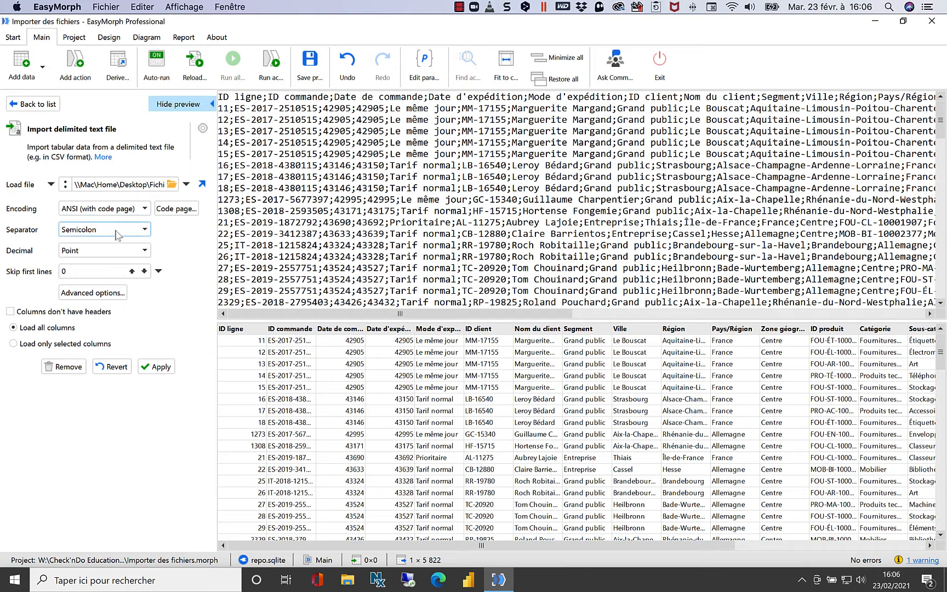
scroll(308, 306, down, 3)
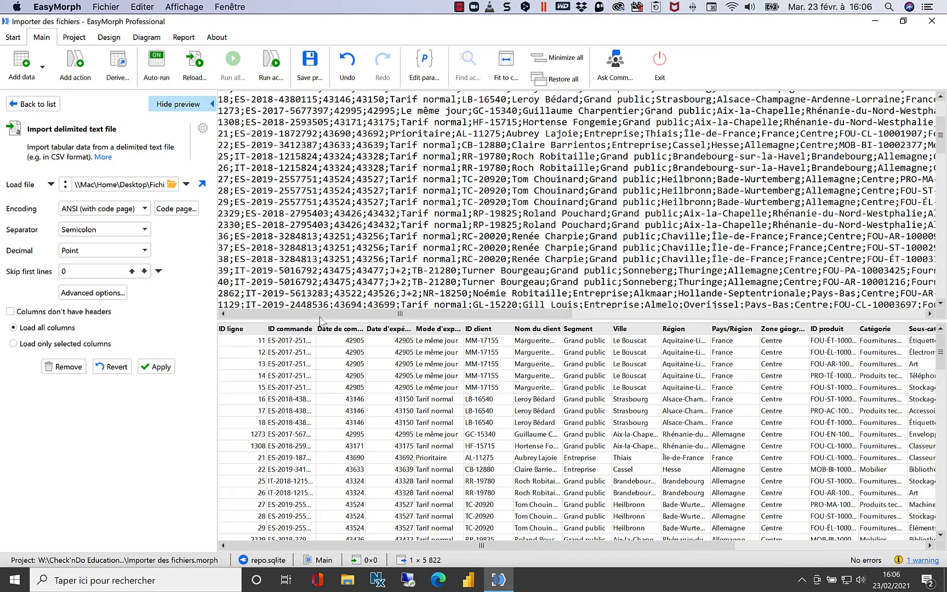
drag(320, 315, 912, 337)
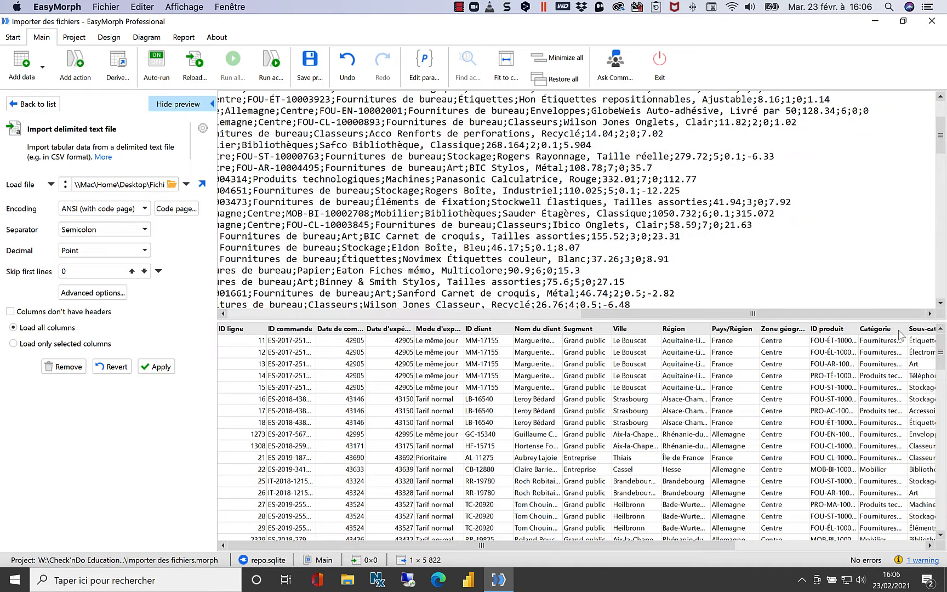
scroll(931, 319, up, 3)
scroll(931, 323, down, 4)
scroll(930, 332, up, 4)
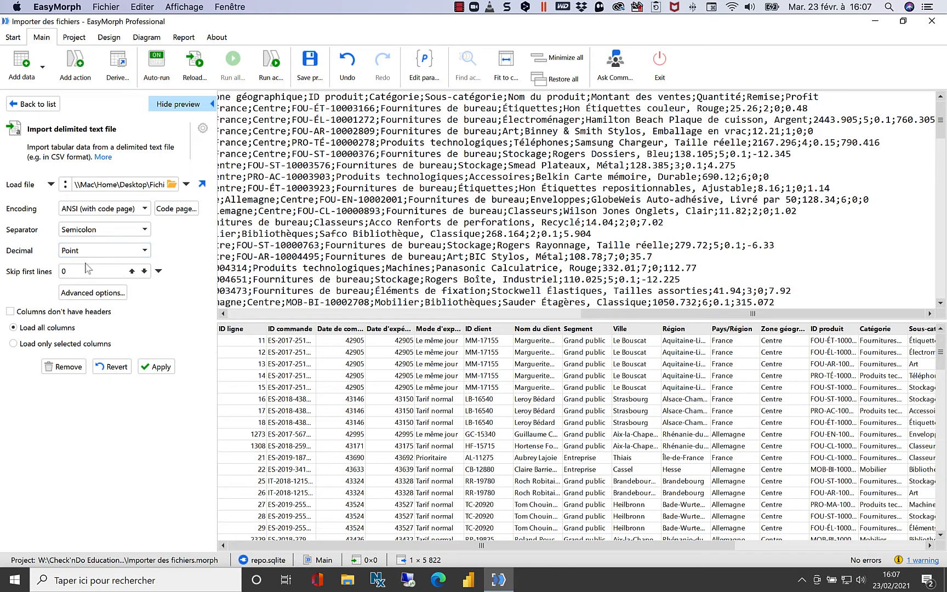
click(157, 367)
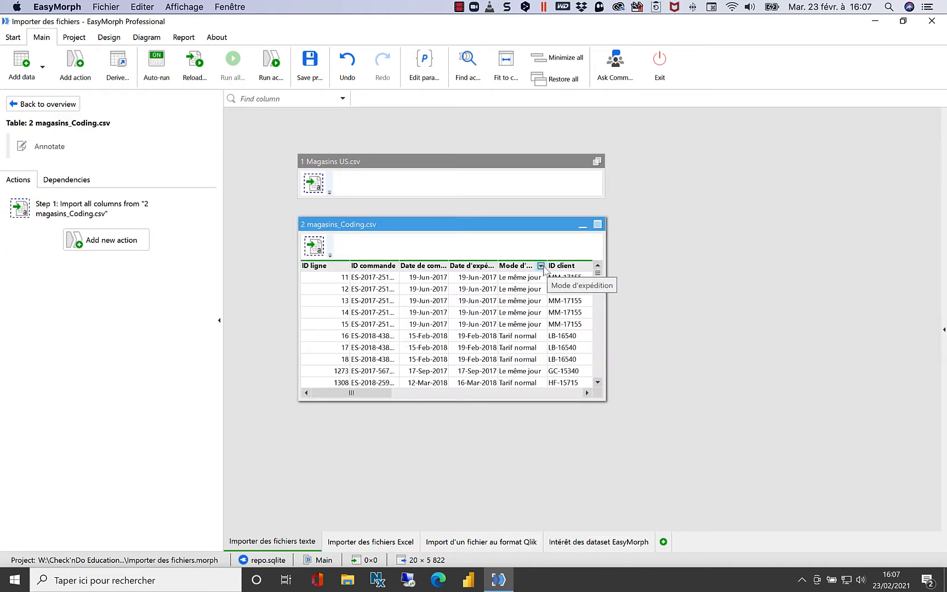
Minimize the 2 magasins_Coding.csv table and import 3 Magasins _Centre.csv from the Finder folder Fichiers Texte, aligned beneath it
click(583, 225)
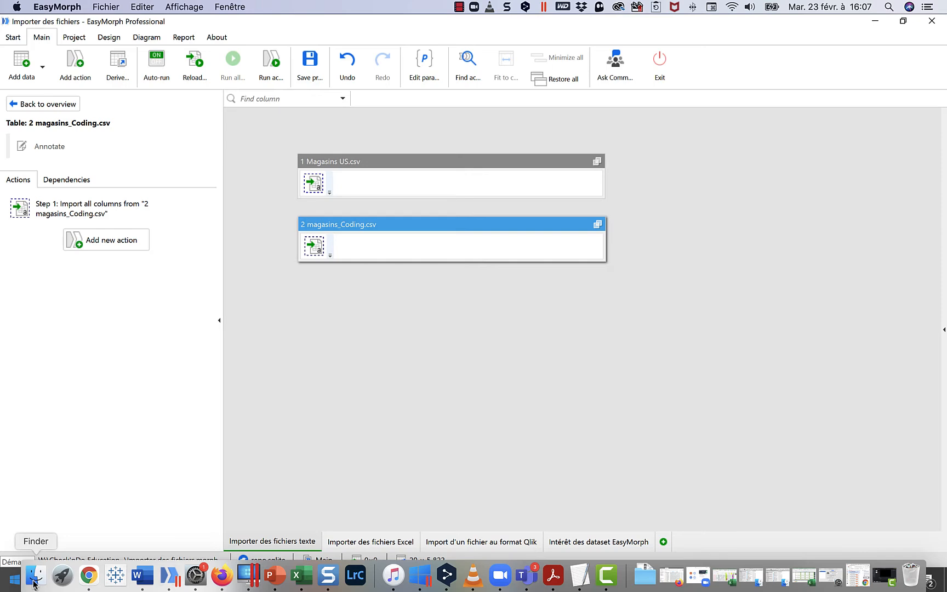
click(33, 582)
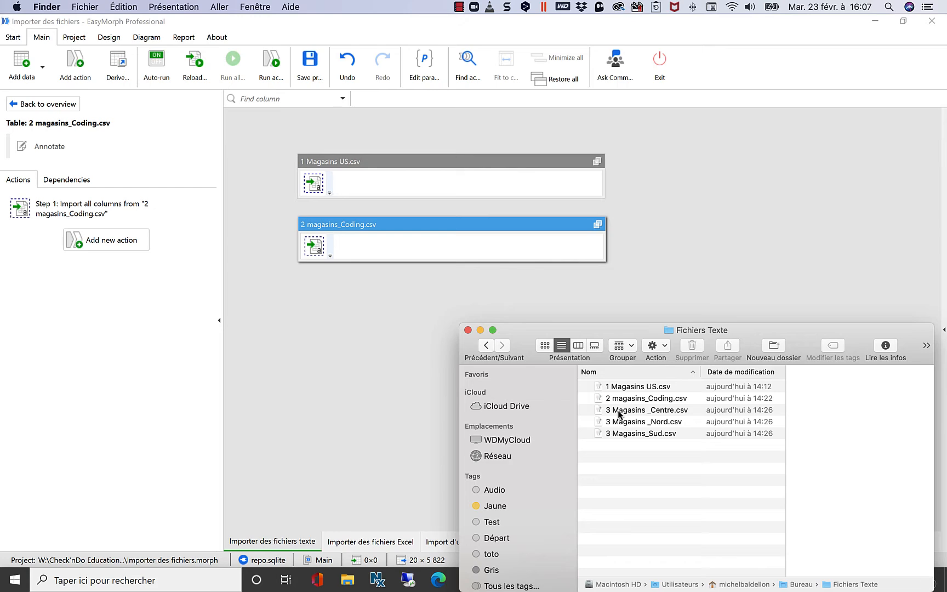
drag(619, 414, 341, 331)
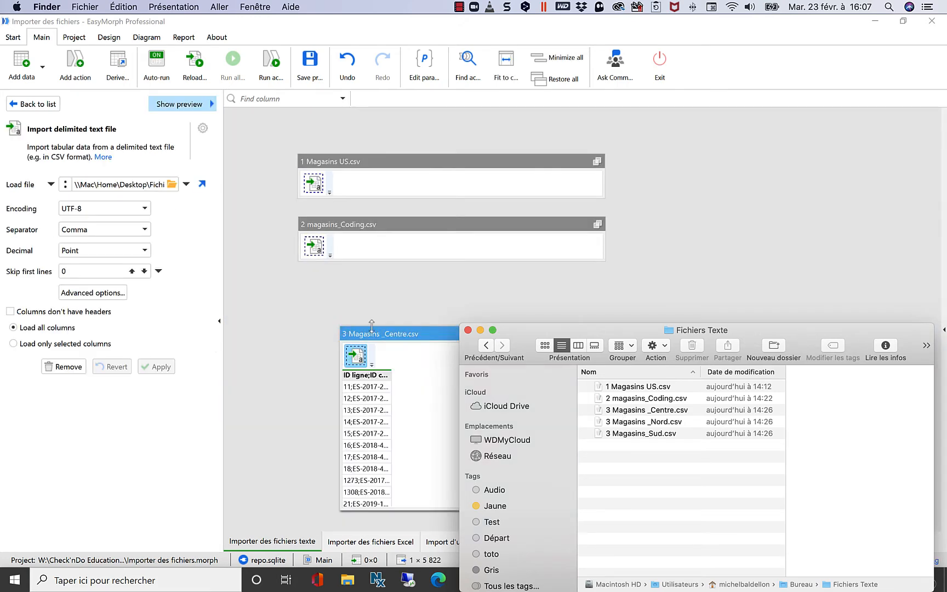
click(480, 330)
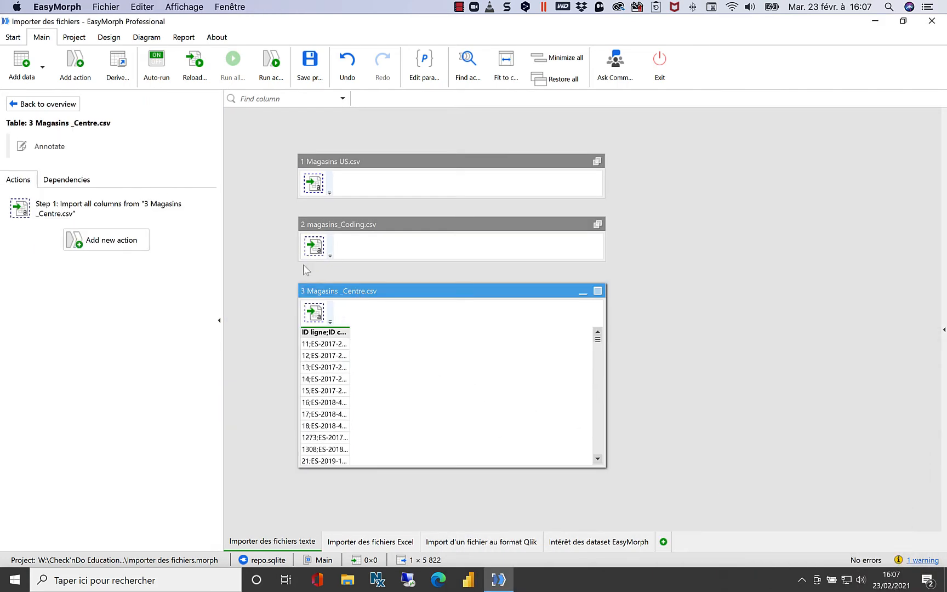
Preview the 3 Magasins _Centre.csv import and set its separator to Semicolon and its decimal to Comma
click(318, 321)
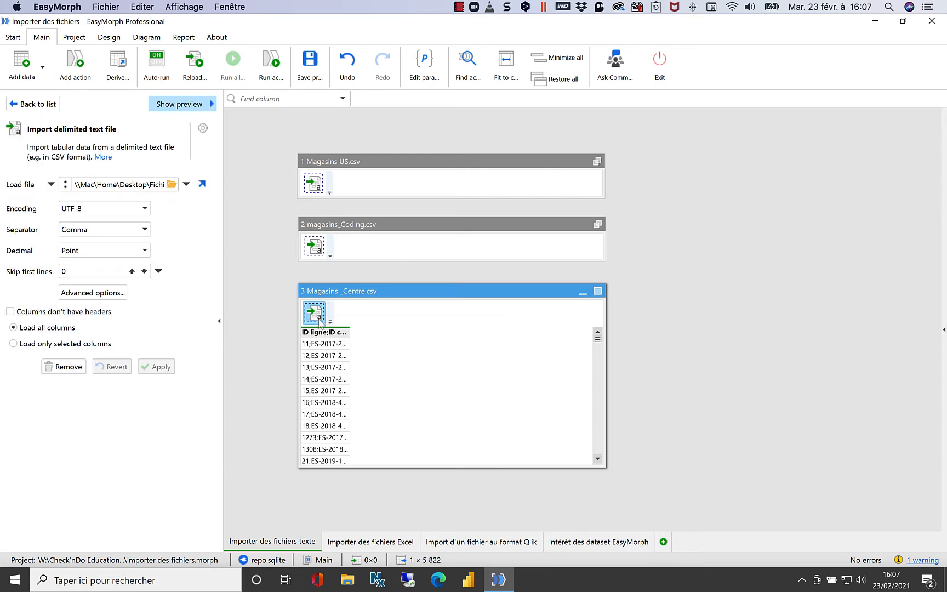
click(189, 105)
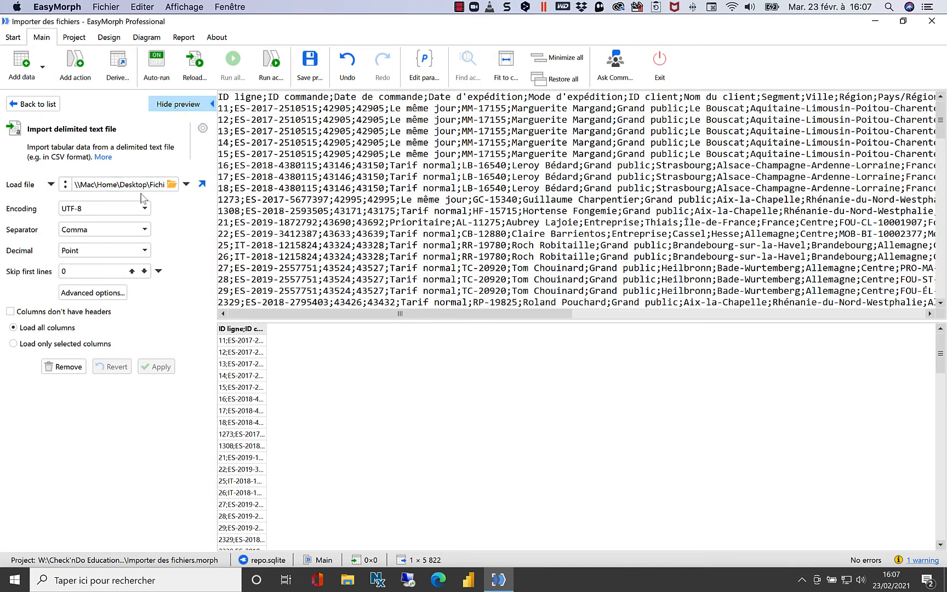
click(121, 230)
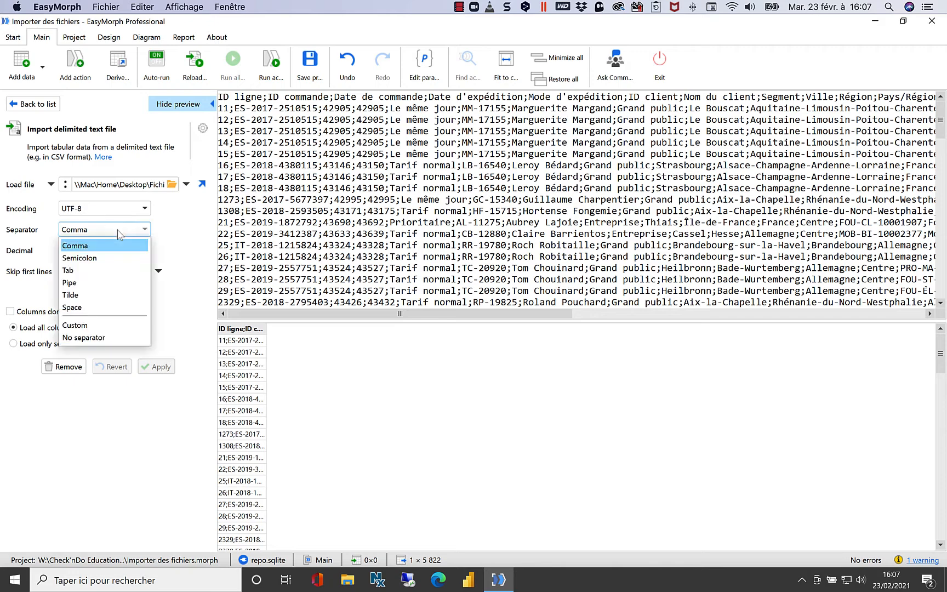
click(112, 258)
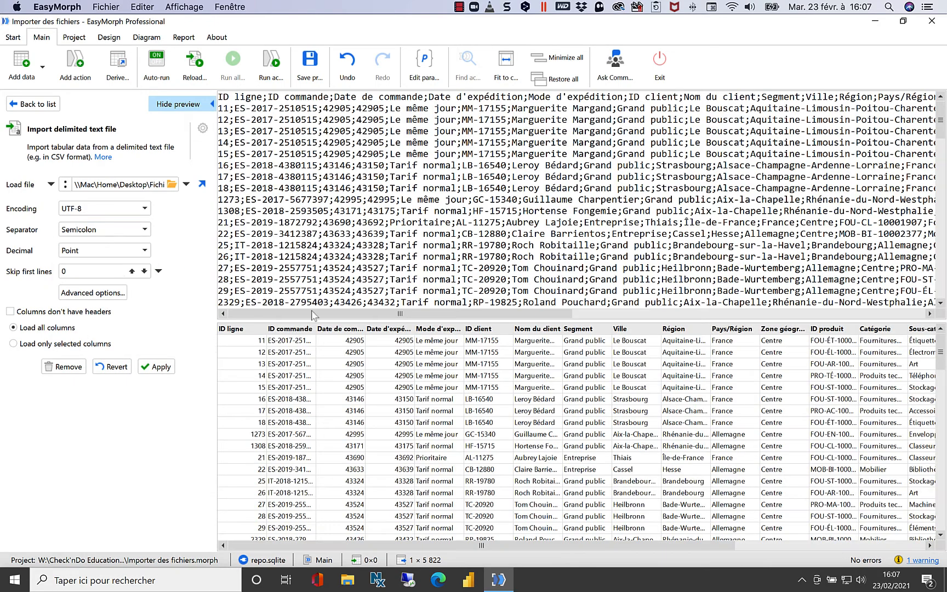
drag(312, 314, 721, 317)
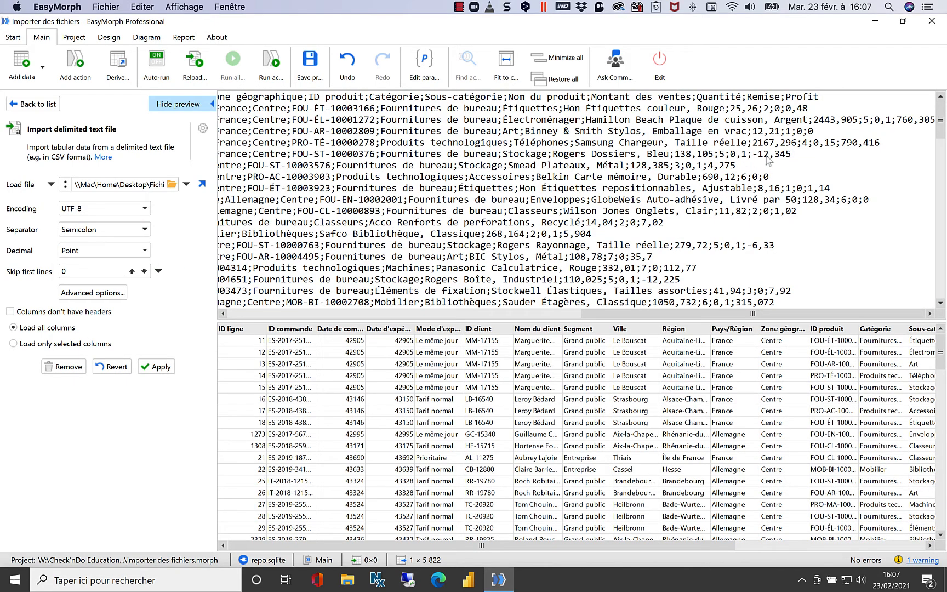
click(75, 253)
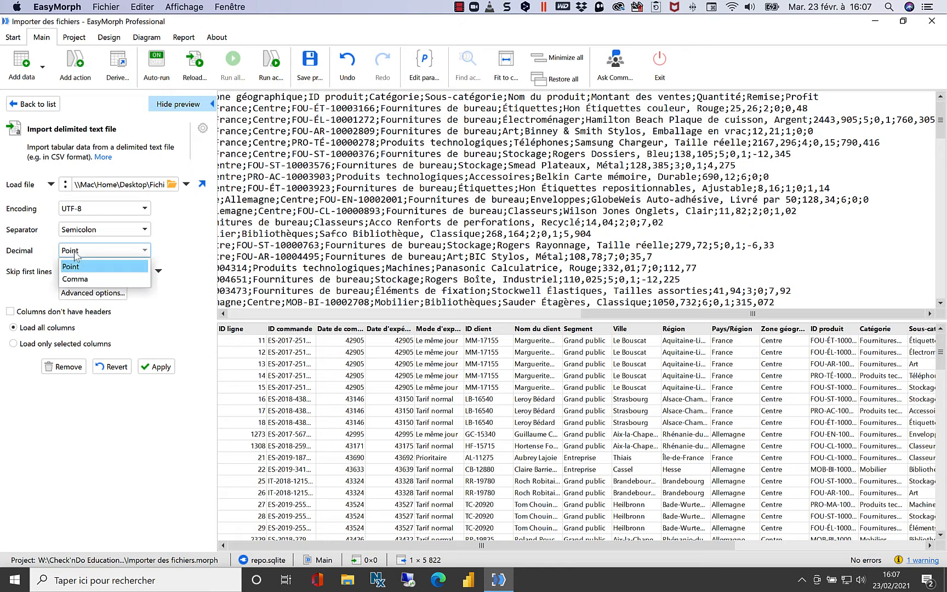
click(75, 278)
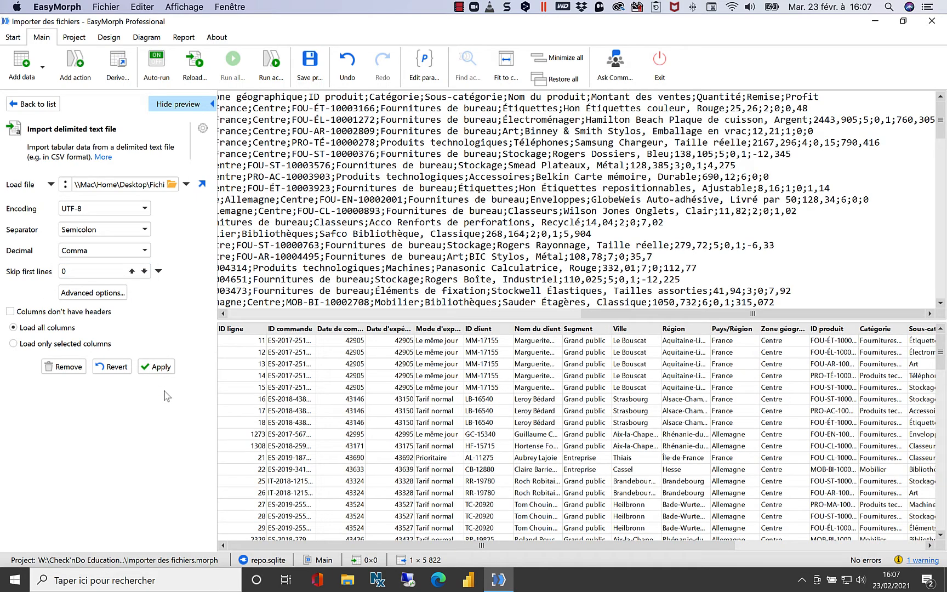
Switch the import to load multiple uniform files and open the file selection
click(52, 185)
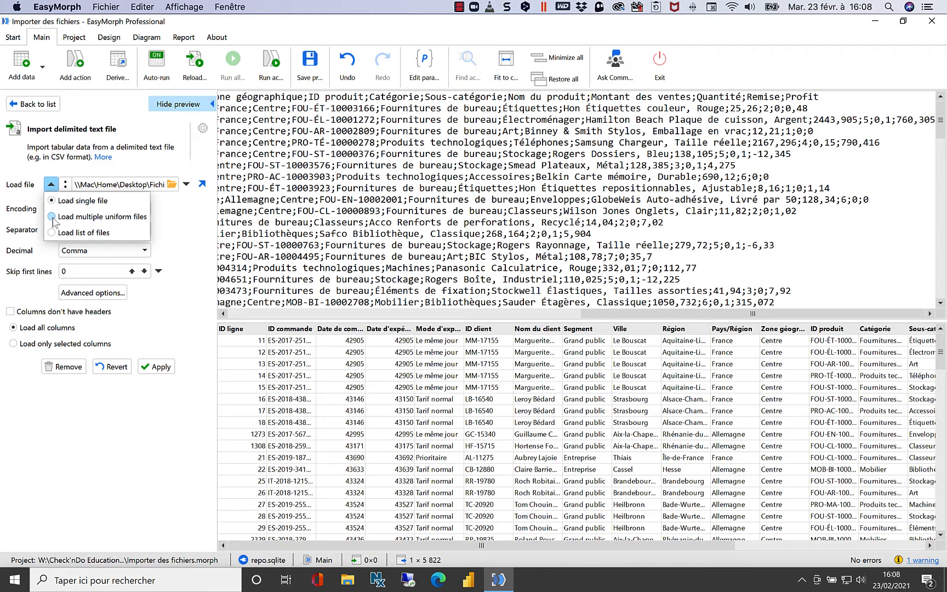
click(53, 217)
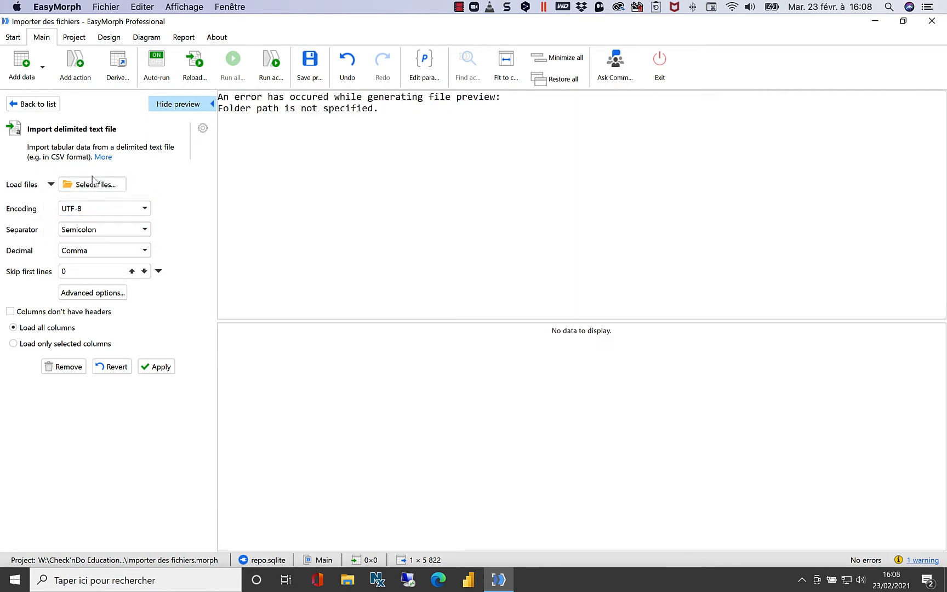
click(92, 184)
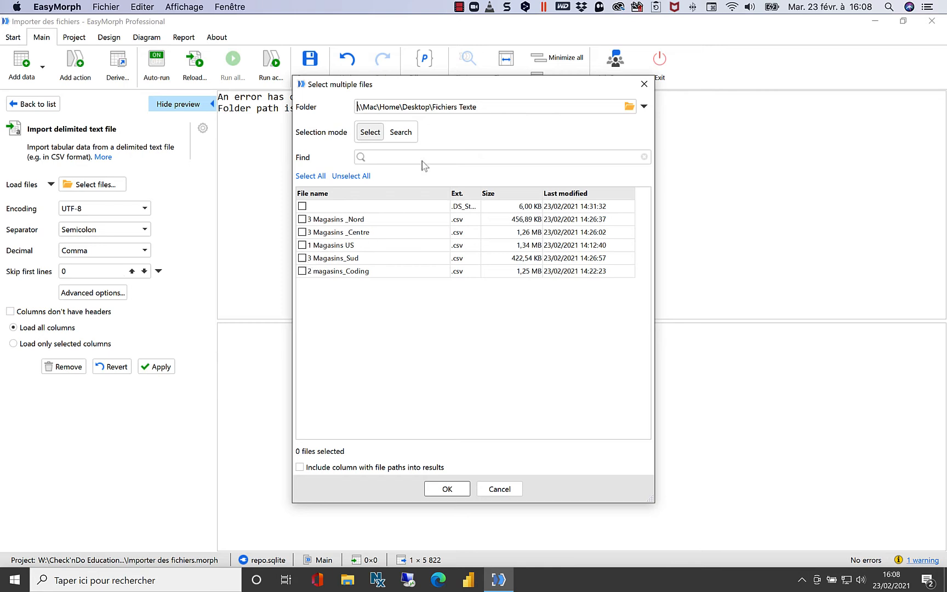
Match files by search with extension *.csv and filter 3, include the file path column, and apply the import
click(400, 132)
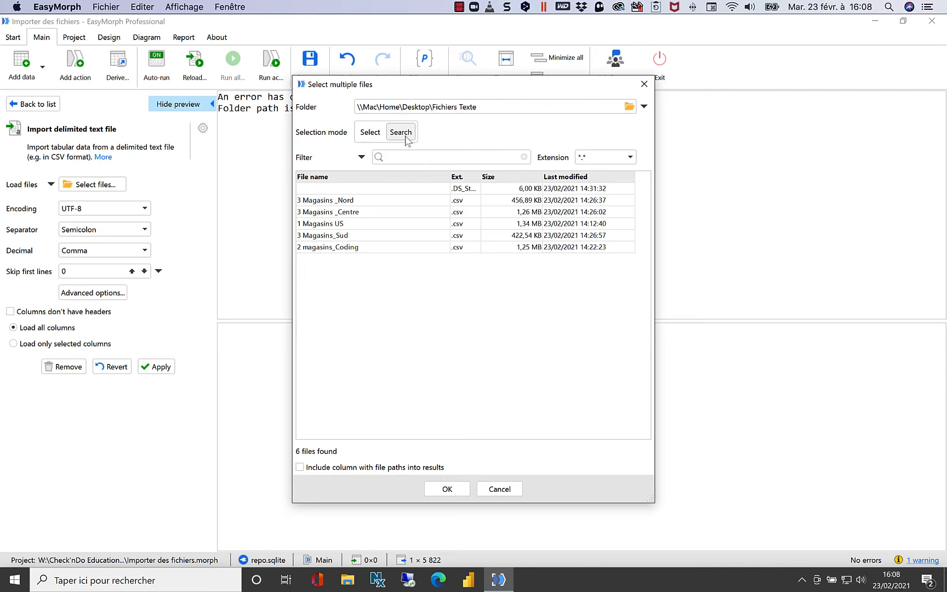
click(609, 158)
click(591, 186)
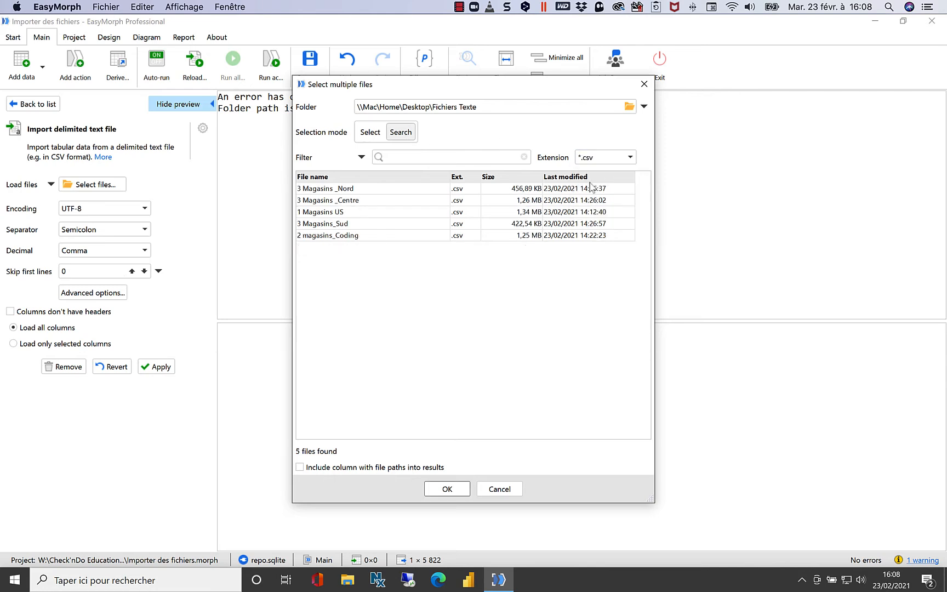
click(434, 156)
text(3)
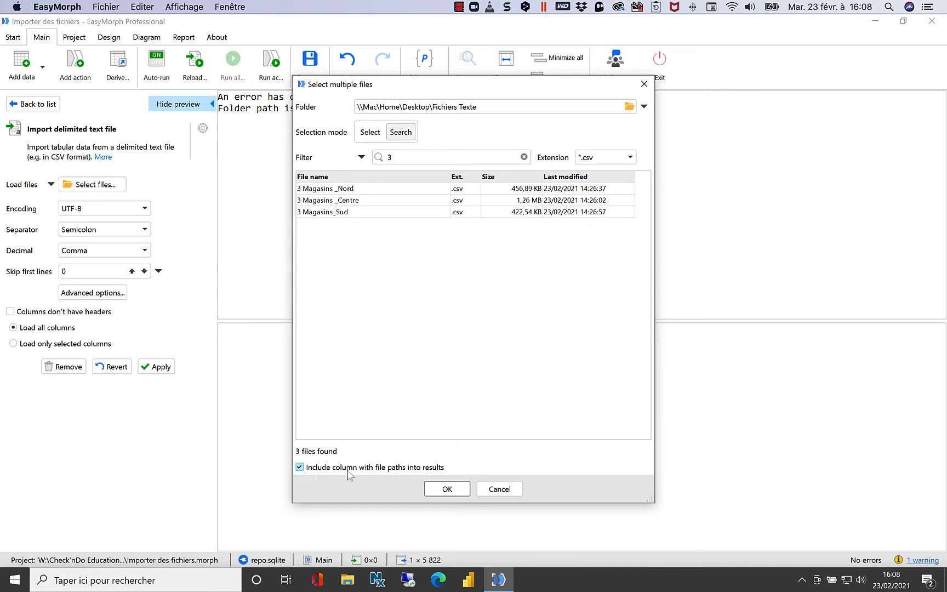
click(444, 489)
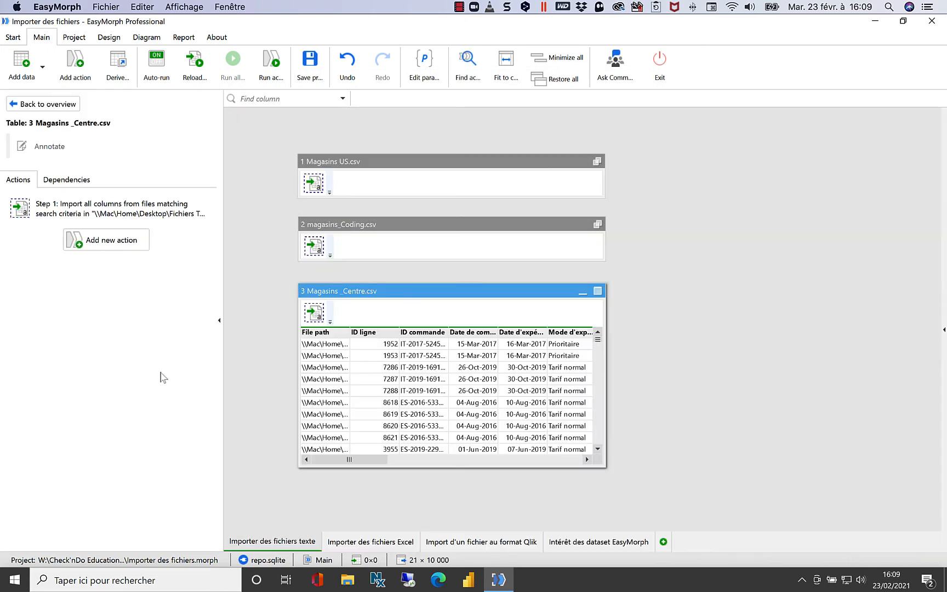
Inspect the distinct values of the File path column in the 3 Magasins _Centre.csv table
click(159, 367)
click(329, 331)
click(343, 332)
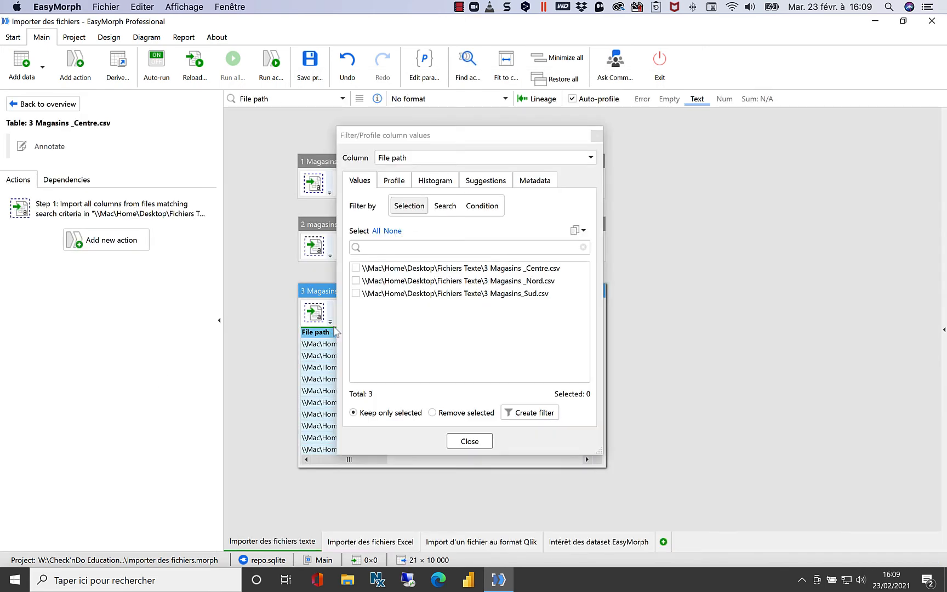
click(474, 442)
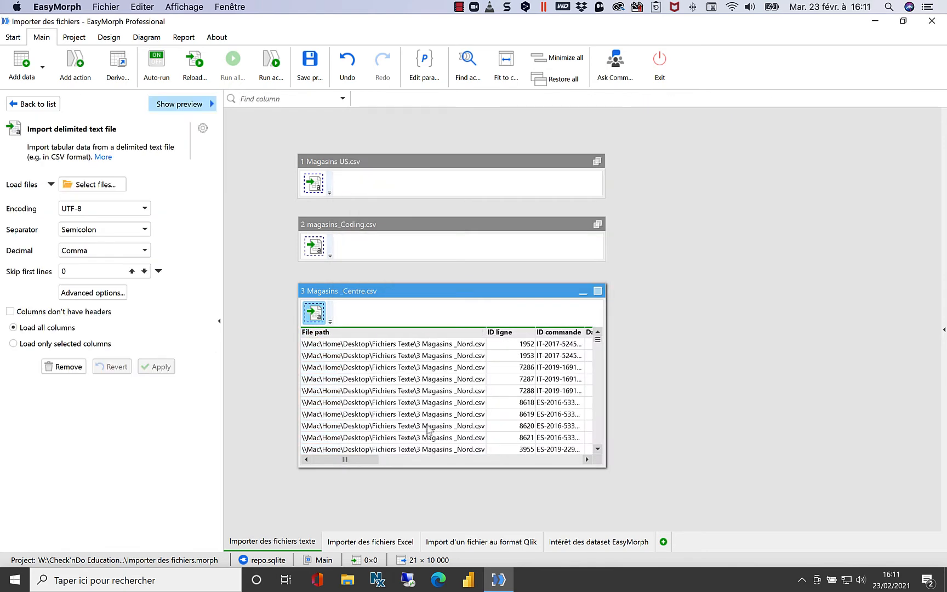
Add a Modify column action on the File path column and open its expression for editing
click(374, 333)
right_click(374, 335)
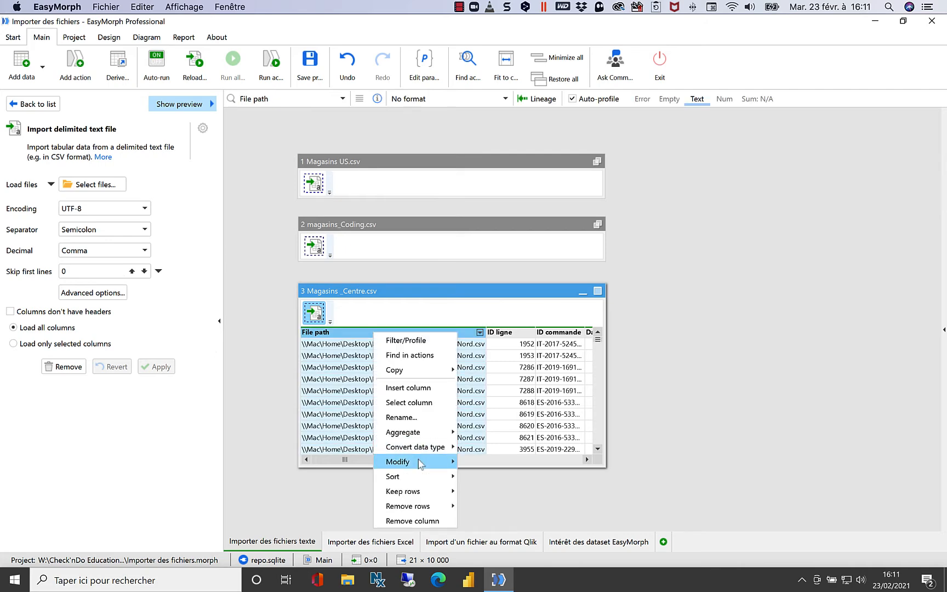
mouse_move(418, 460)
click(491, 450)
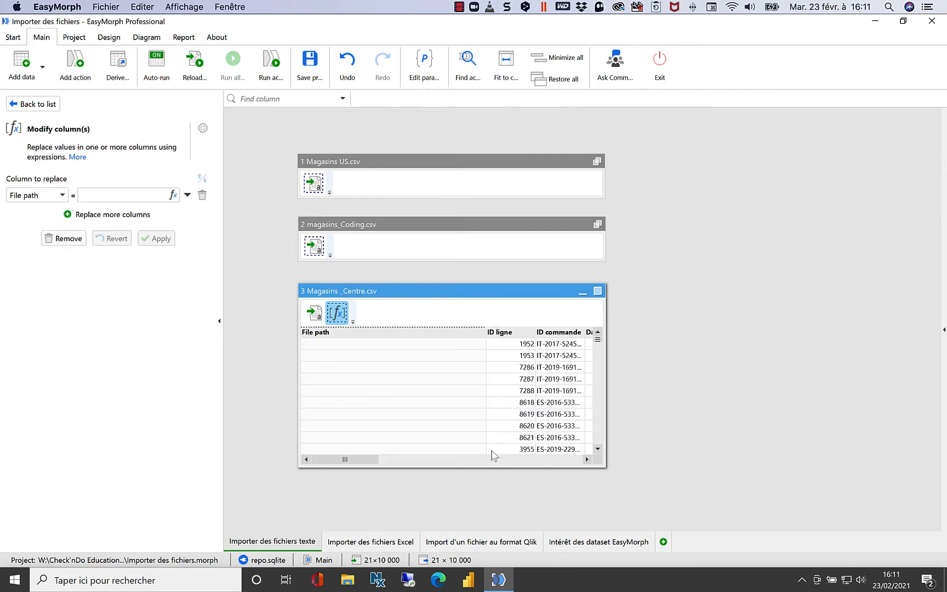
click(172, 196)
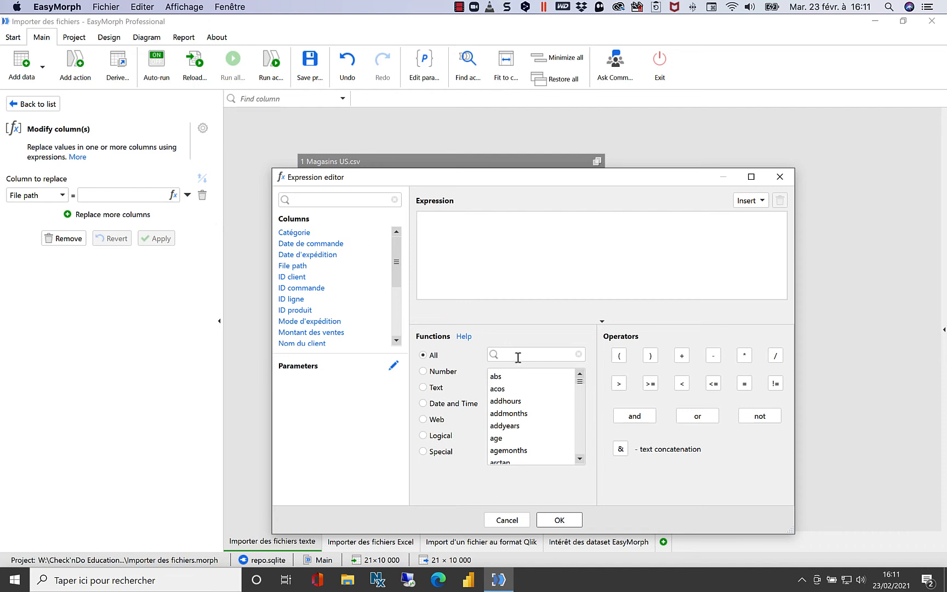
Build the expression keepafter([File path],'\',6) for the File path column and apply it
text(ke)
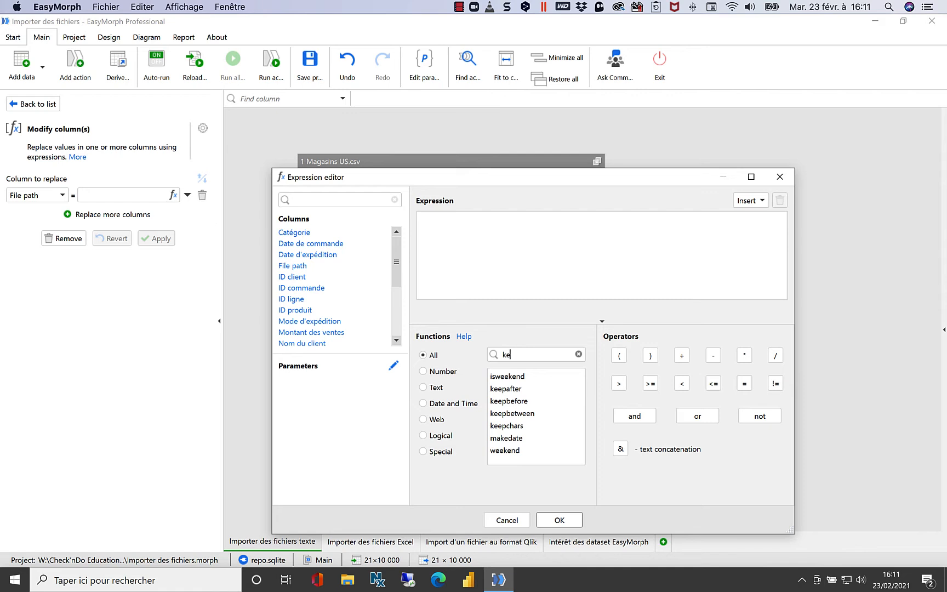
click(513, 388)
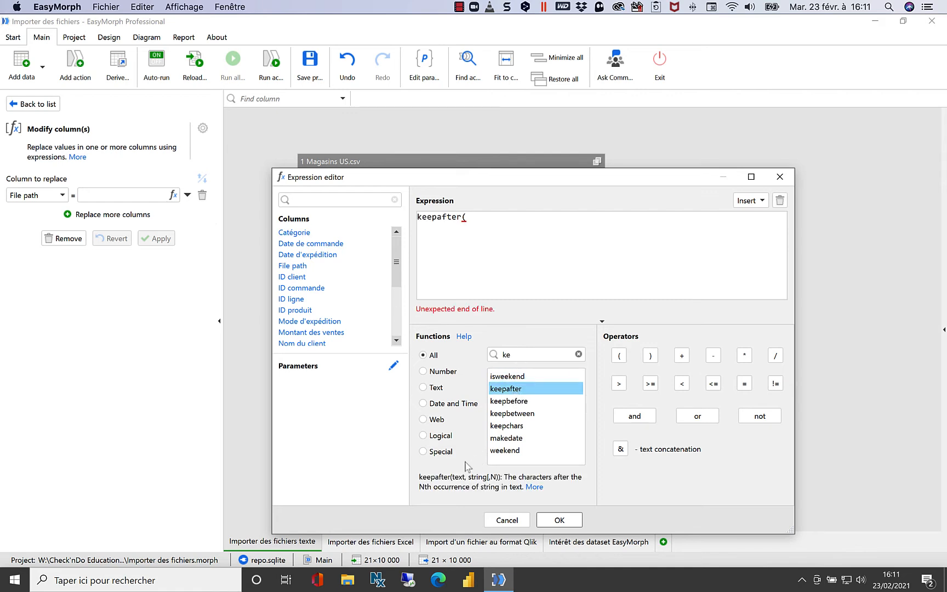
click(292, 265)
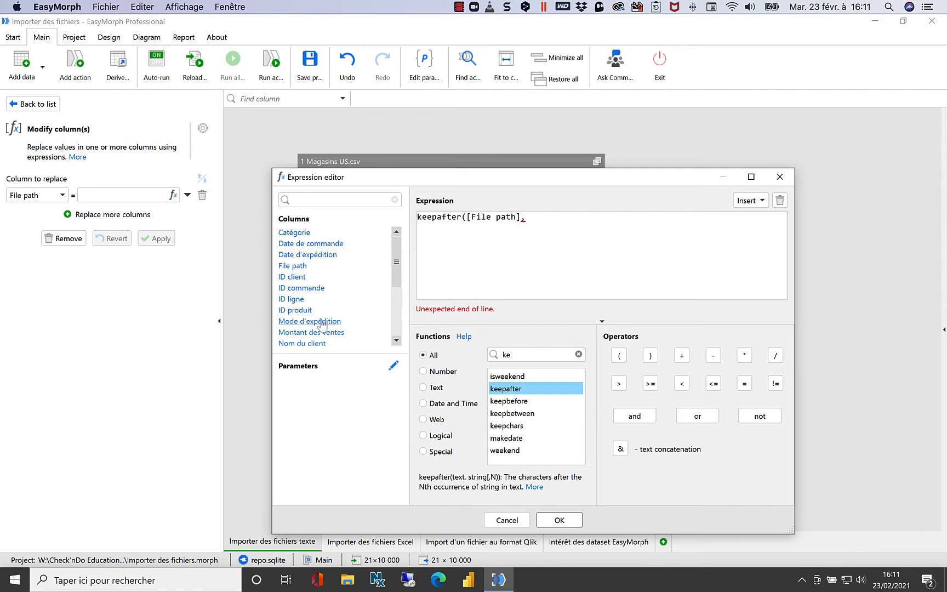
text(,'\)
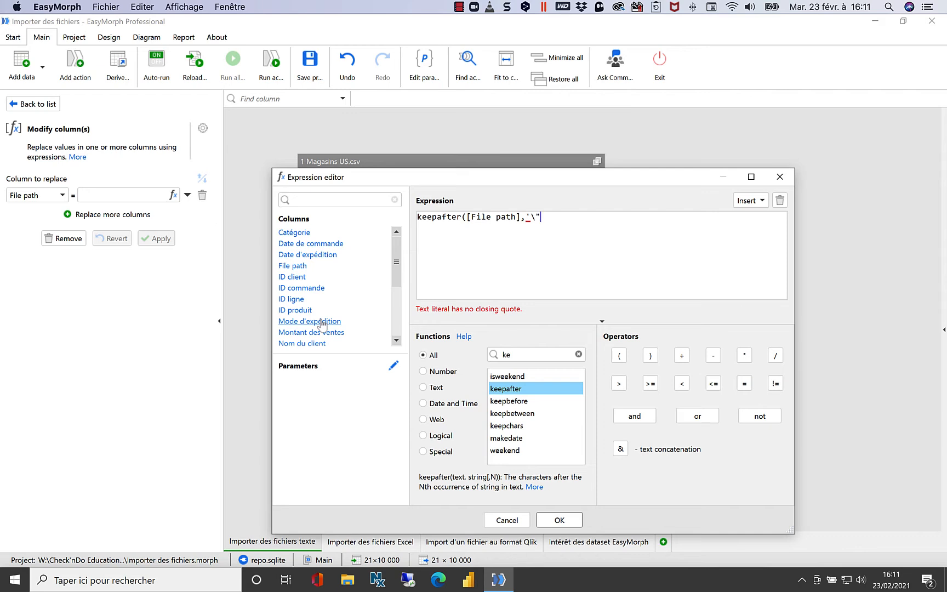
text(')
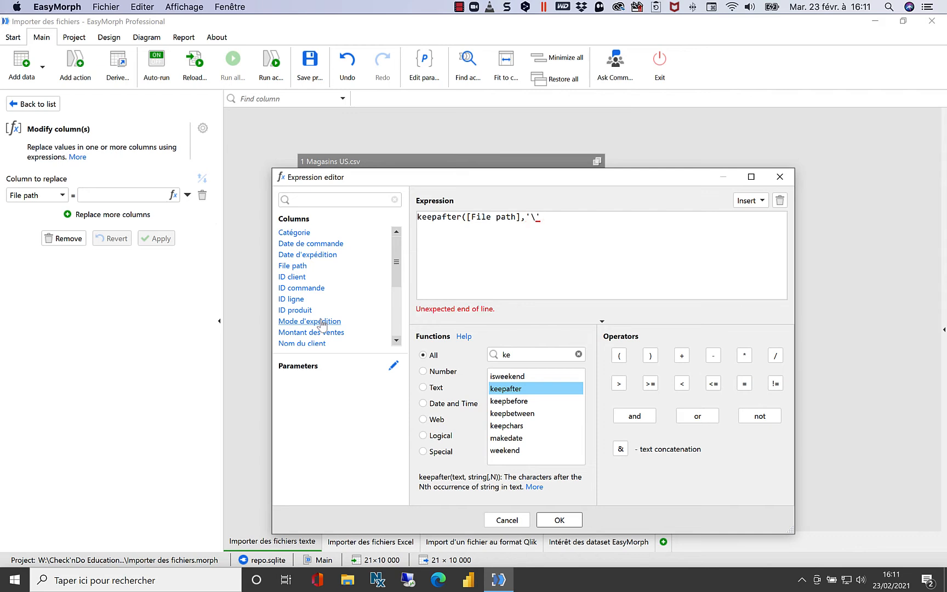
text(,6))
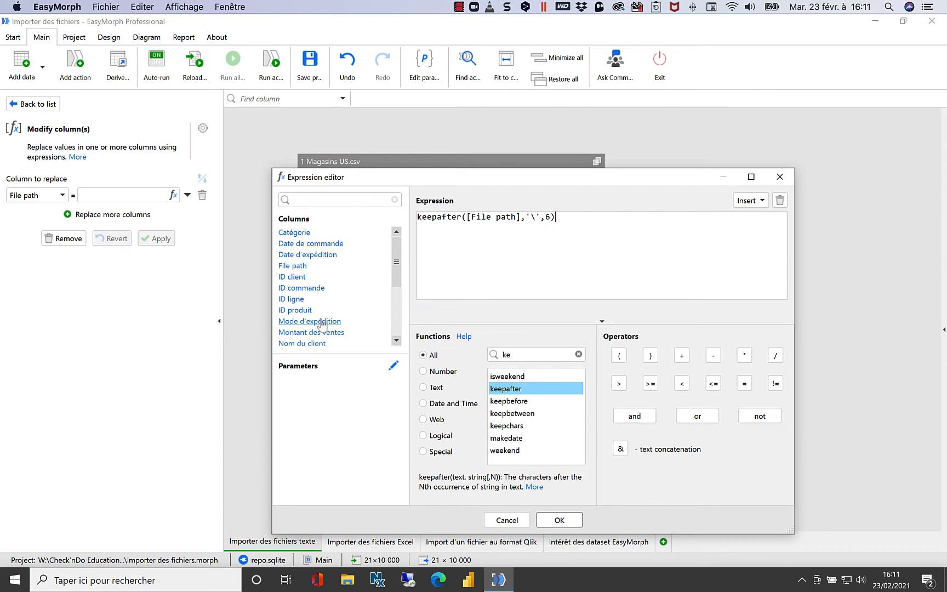
click(561, 521)
click(157, 238)
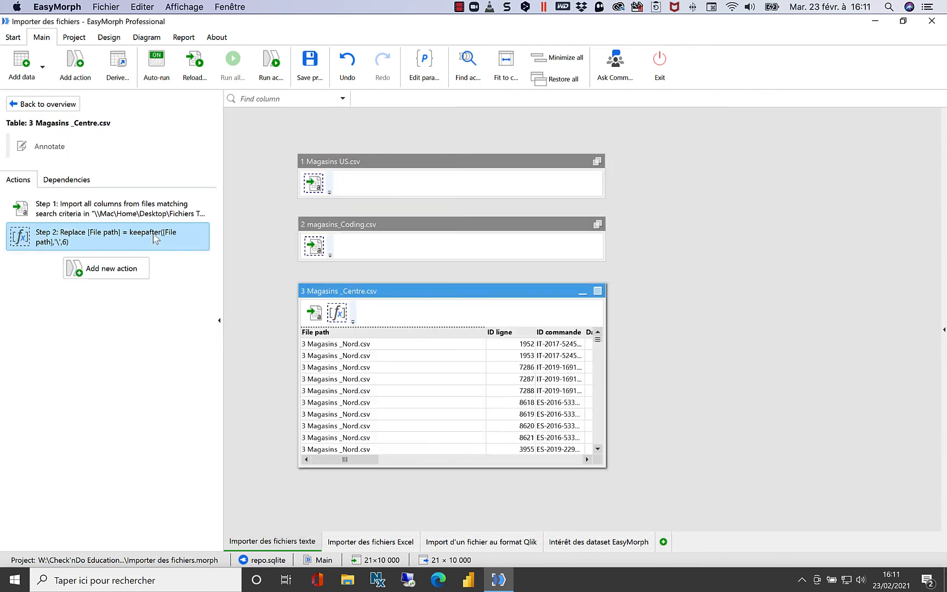
Rename the File path column as Source, apply the change and fit the column's width
right_click(329, 332)
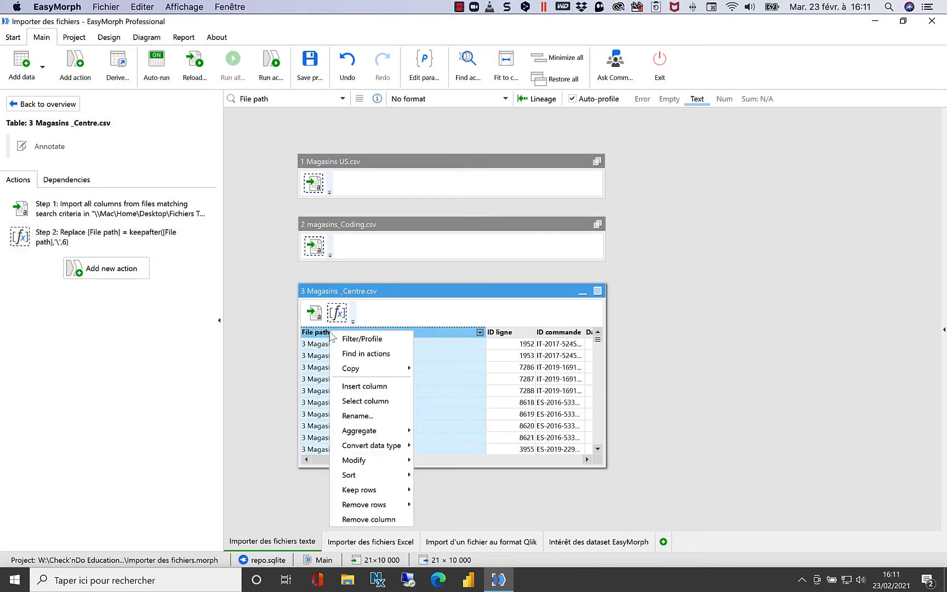
click(353, 417)
text(Source)
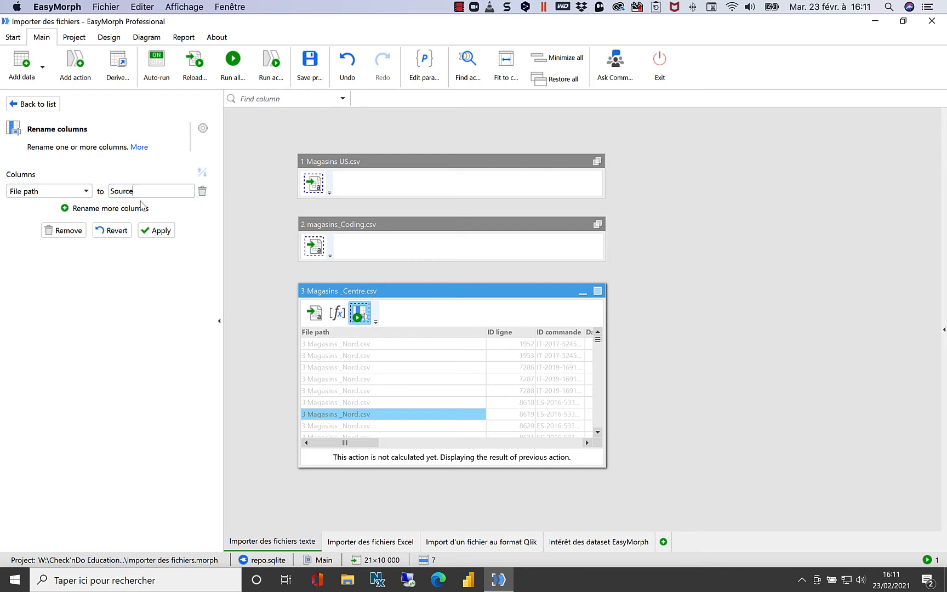
click(158, 230)
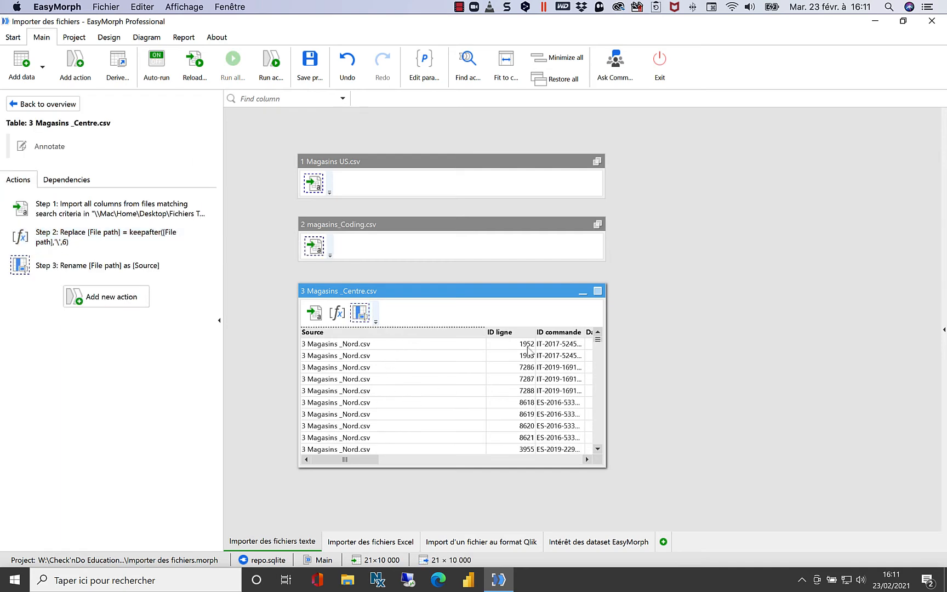
double_click(486, 331)
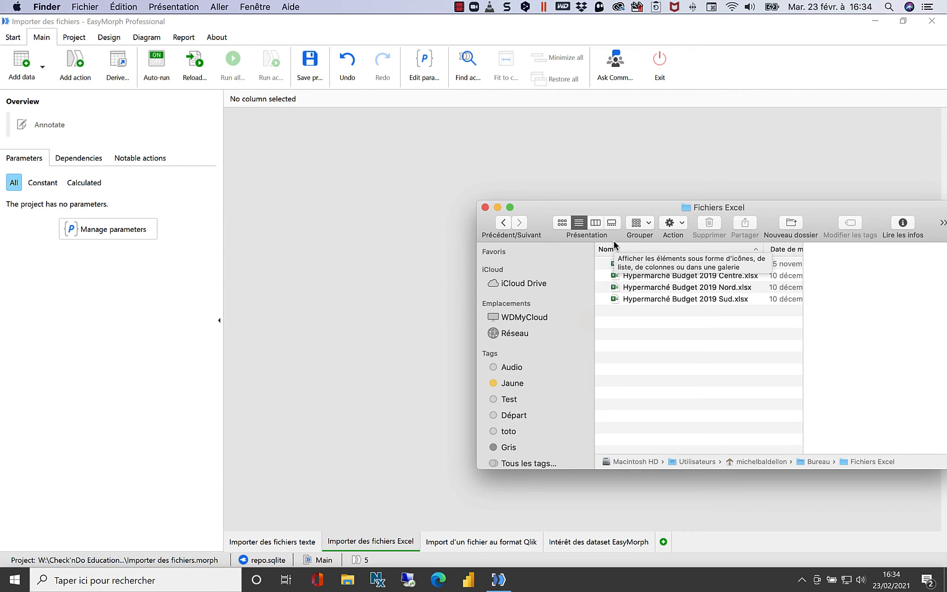
click(43, 70)
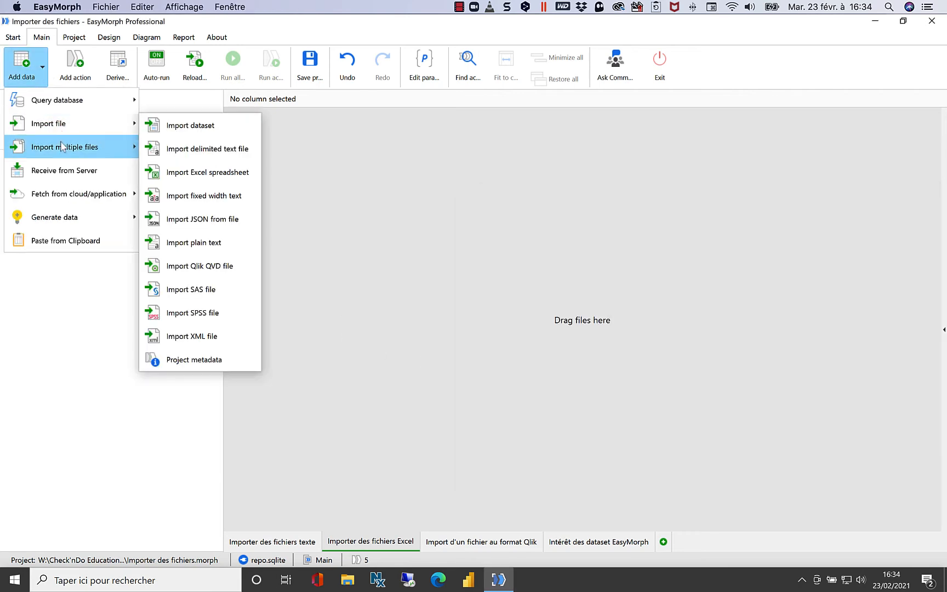
mouse_move(63, 146)
click(365, 528)
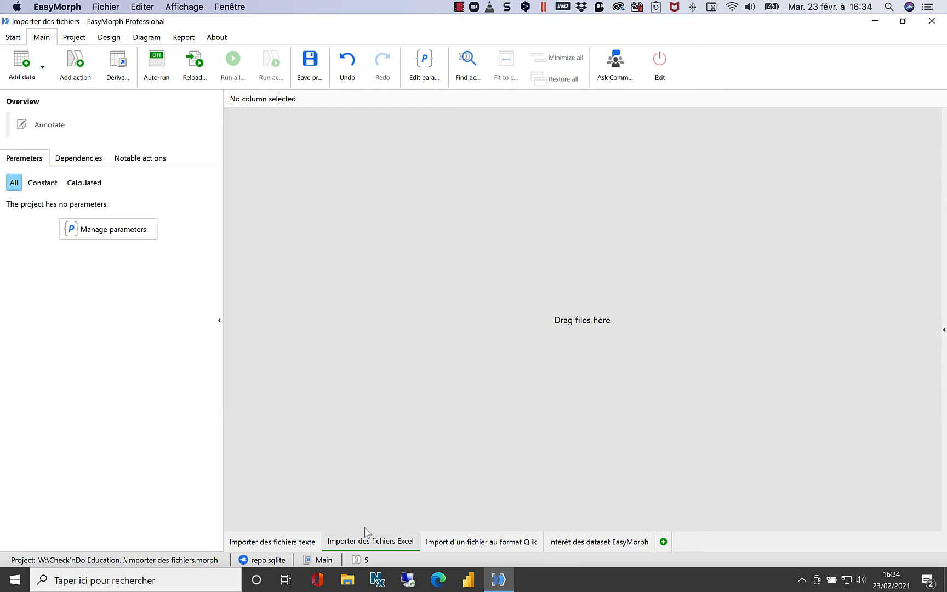
Switch to Excel and examine the layout of the Sud, Nord and Centre sheets in Budget Toutes Régions
mouse_move(357, 590)
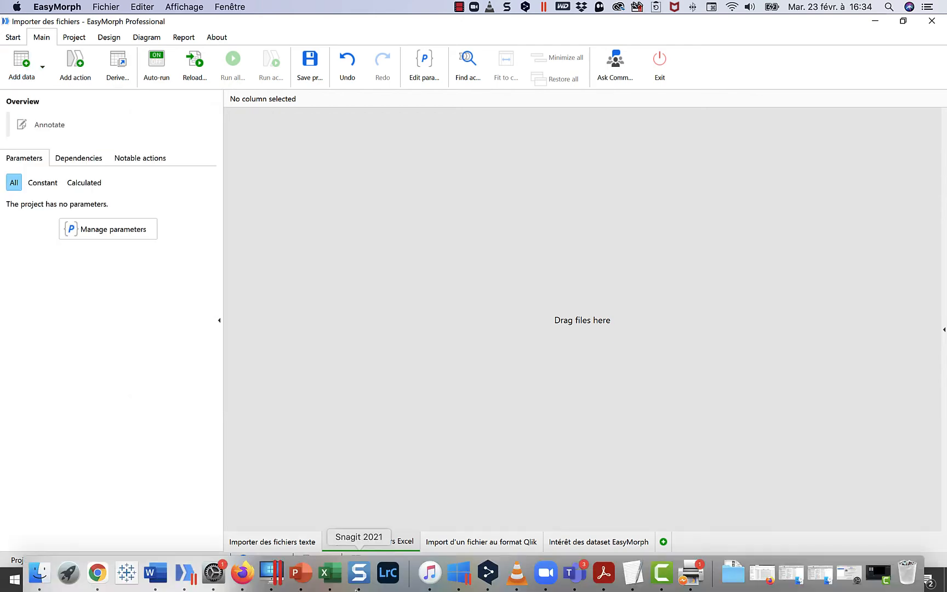
click(332, 574)
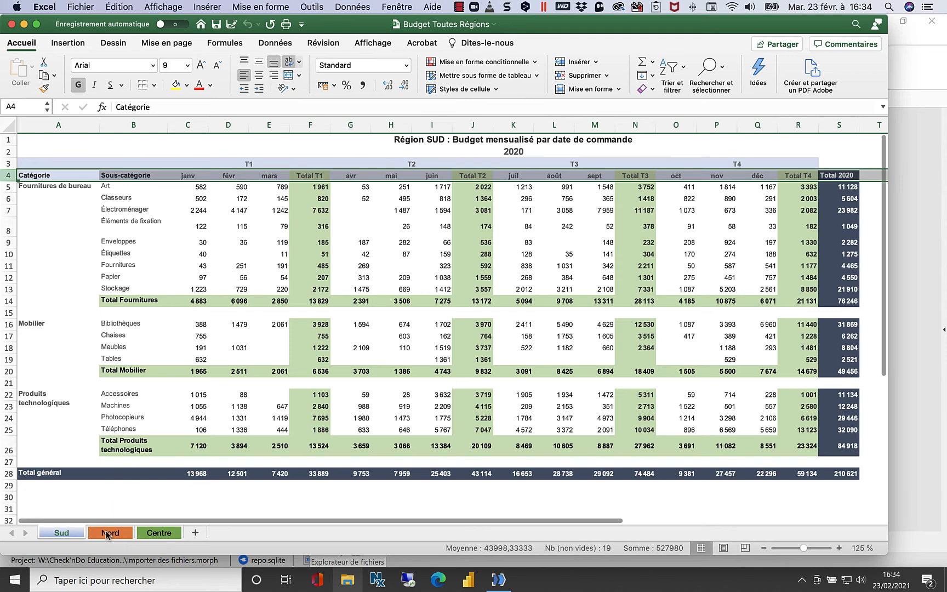
click(108, 534)
click(152, 534)
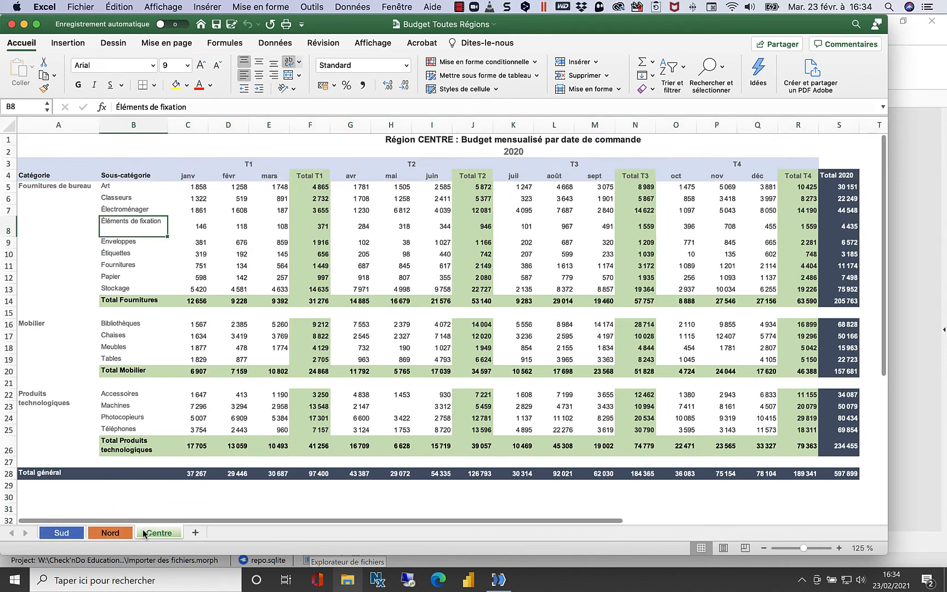
click(70, 533)
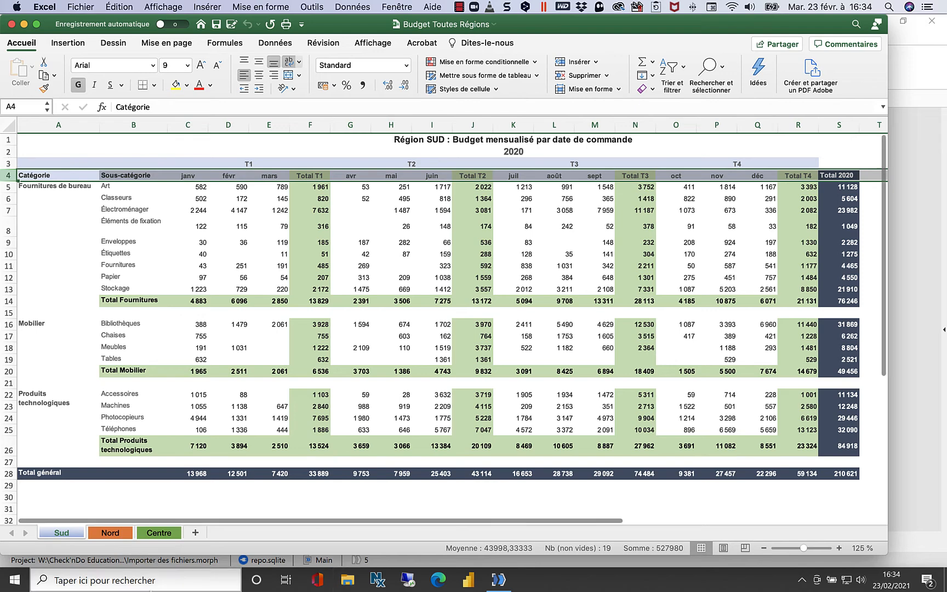
Import Budget Toutes Régions.xlsx from Finder with sheets Sud, Nord and Centre, add a sheet name column, skip the first 3 lines and apply
click(606, 575)
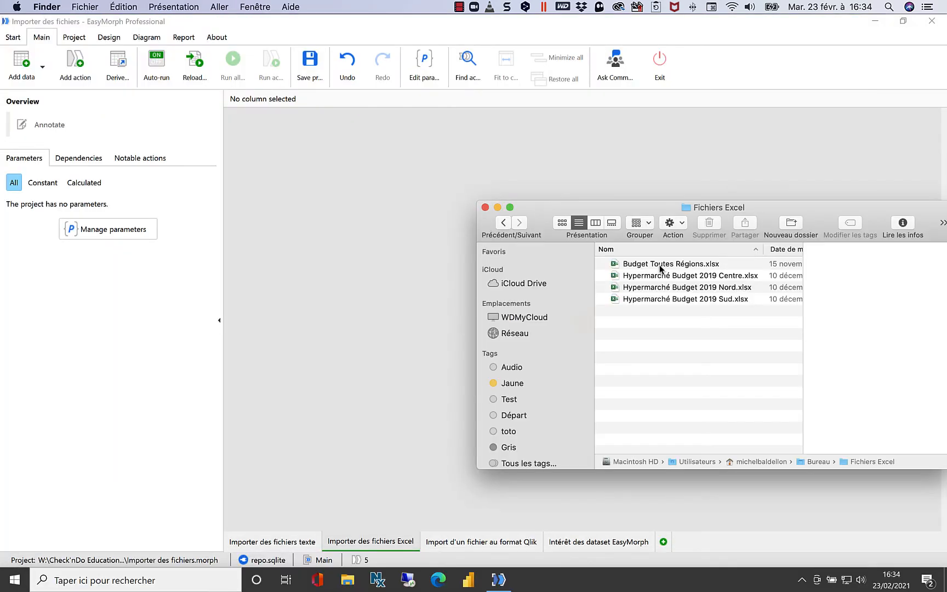
drag(660, 268, 384, 211)
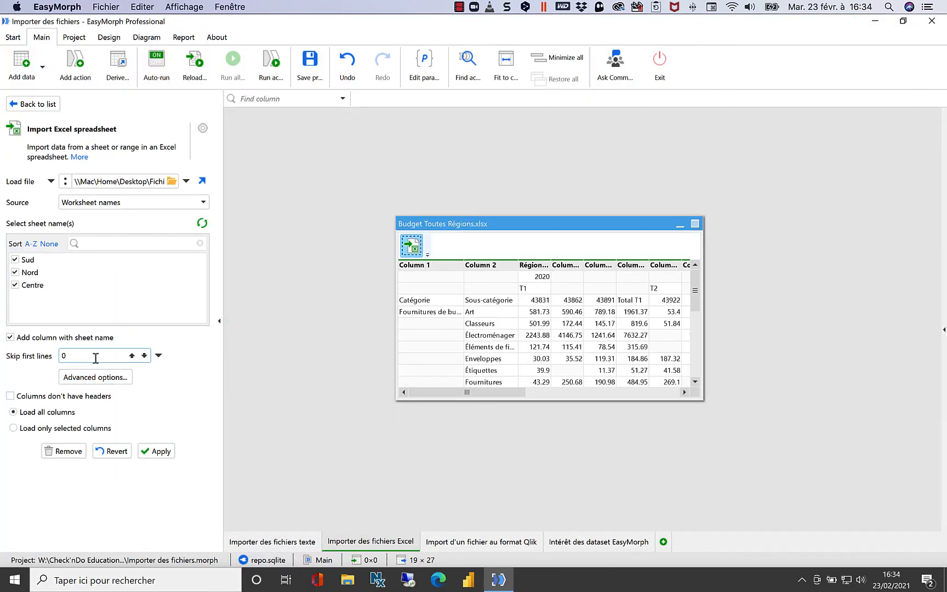
click(132, 356)
click(132, 356)
click(132, 356)
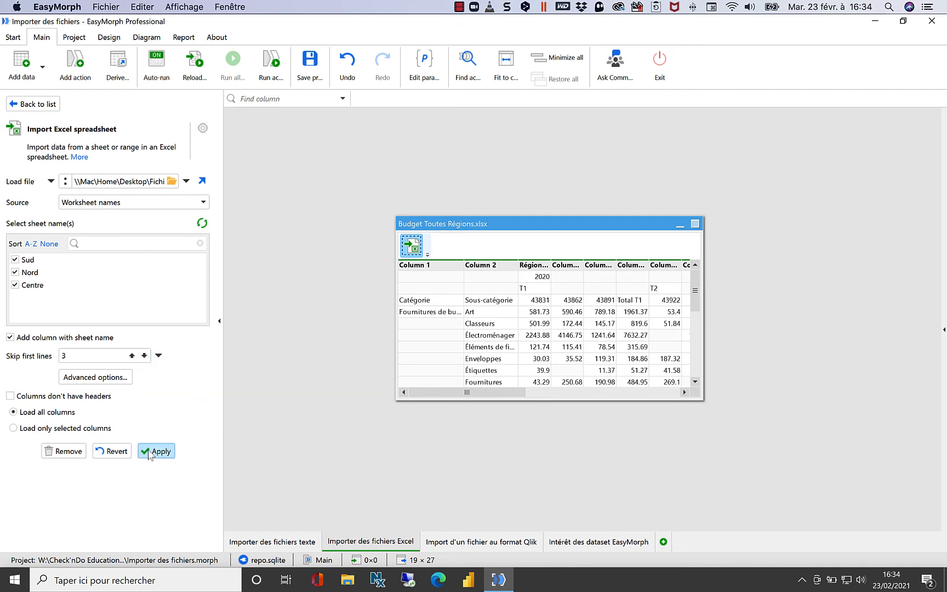
click(152, 454)
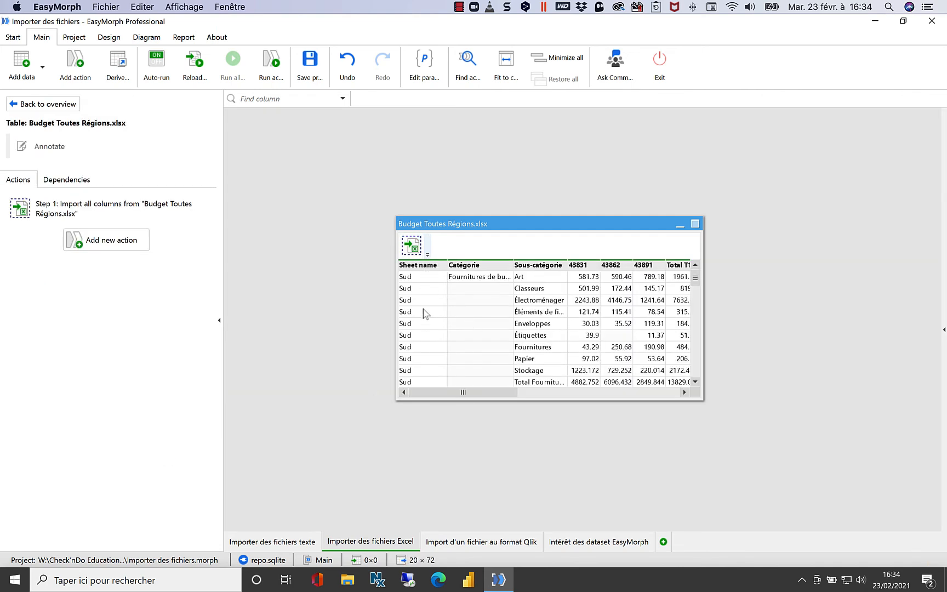
Check the distinct values of the Sheet name column and widen the Budget Toutes Régions.xlsx table
double_click(421, 266)
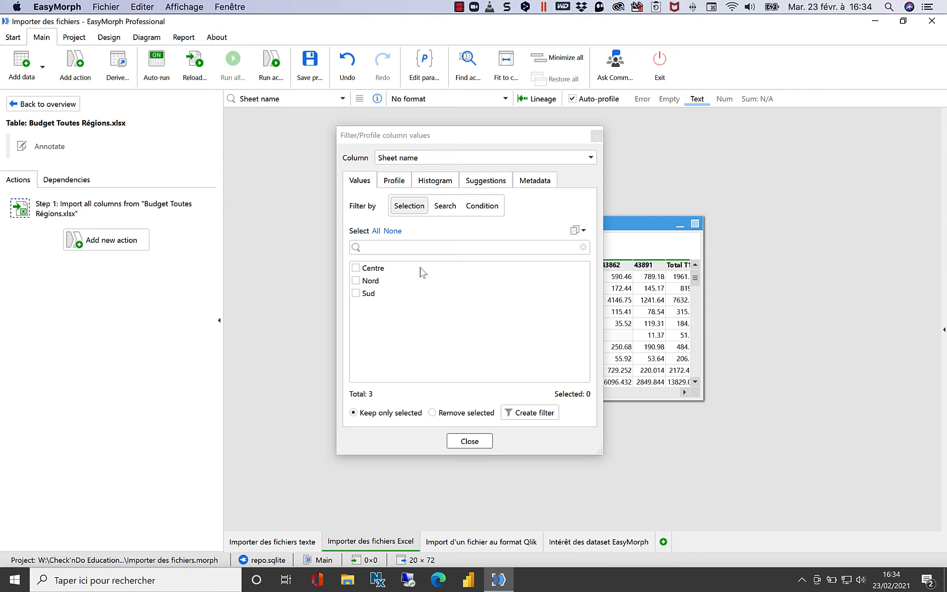
click(464, 440)
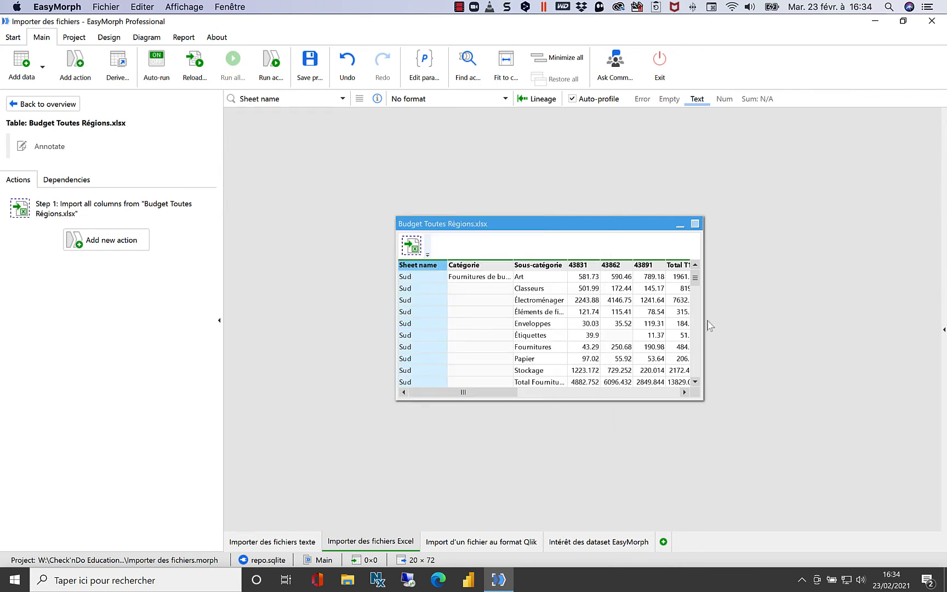
drag(703, 318, 759, 317)
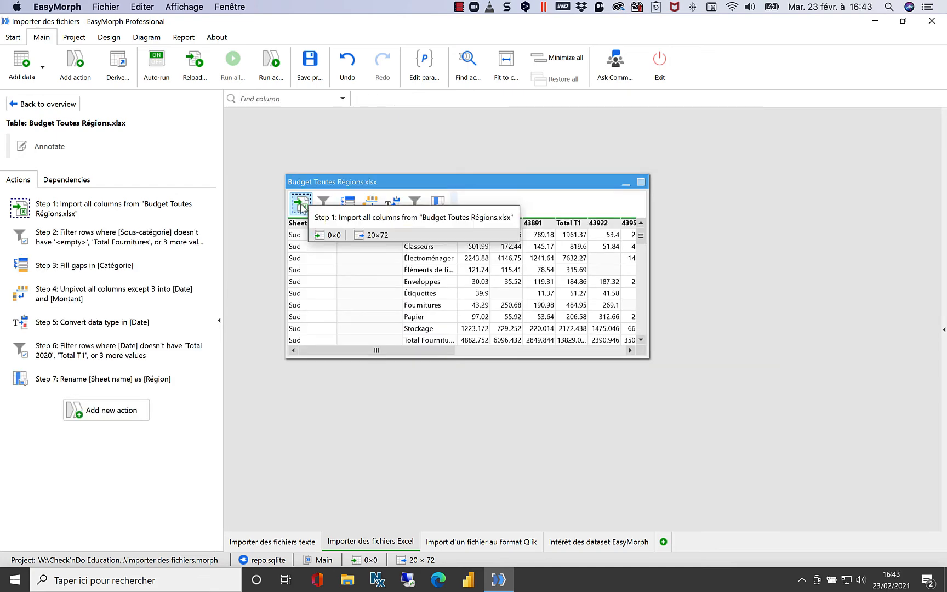
Review the settings and output of each transformation on Budget Toutes Régions.xlsx, from the Sous-catégorie filter through to the column rename
click(324, 203)
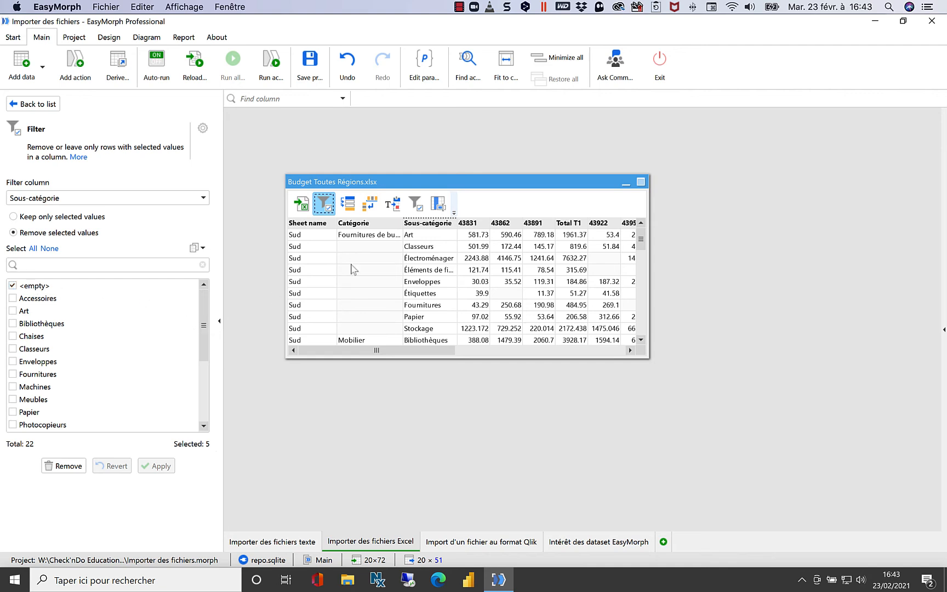
click(350, 205)
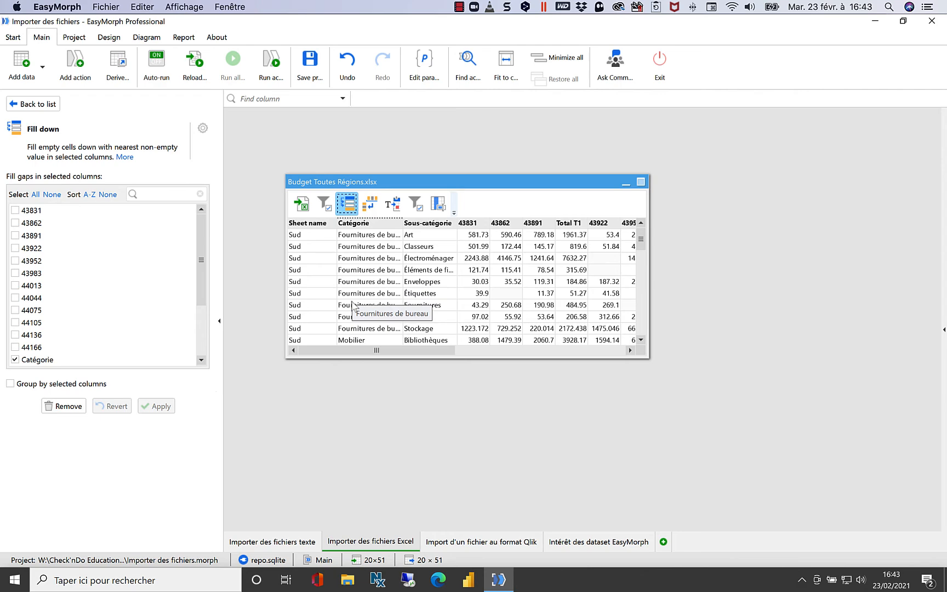
click(371, 205)
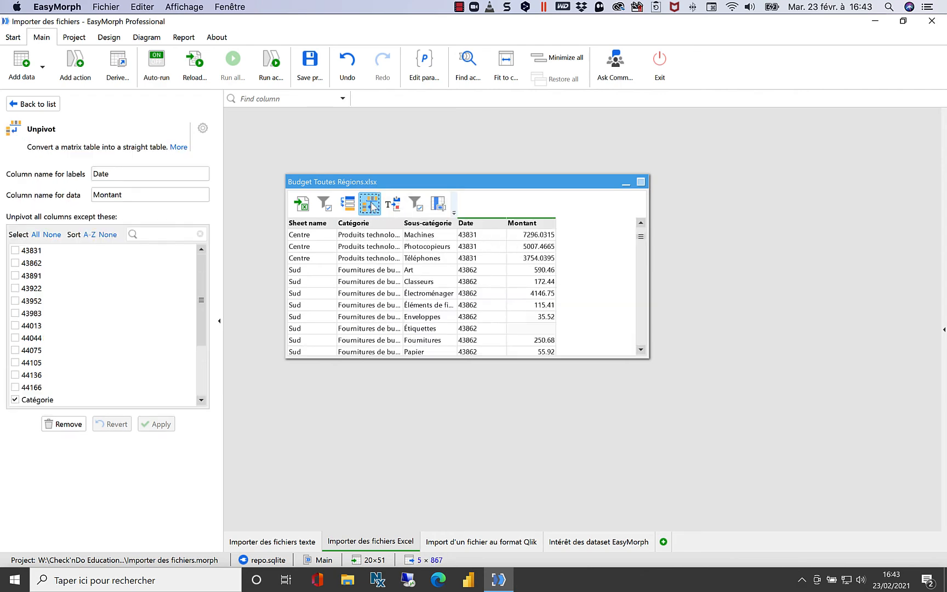
click(392, 204)
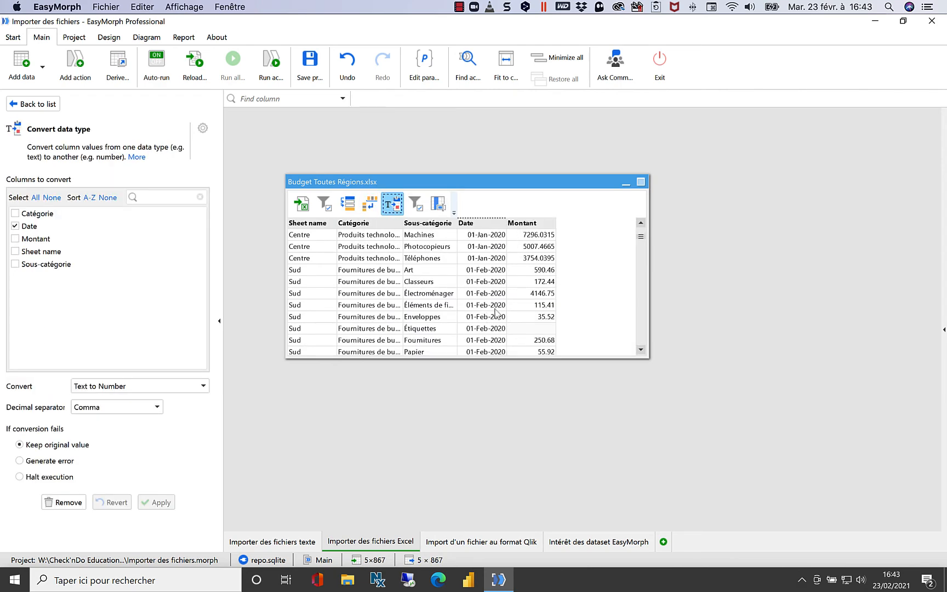
click(417, 205)
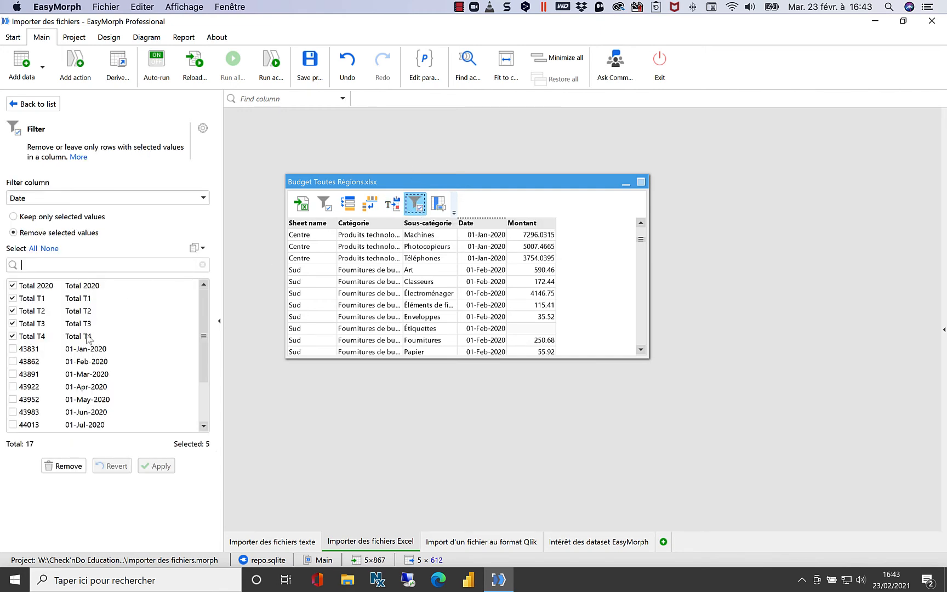
click(438, 204)
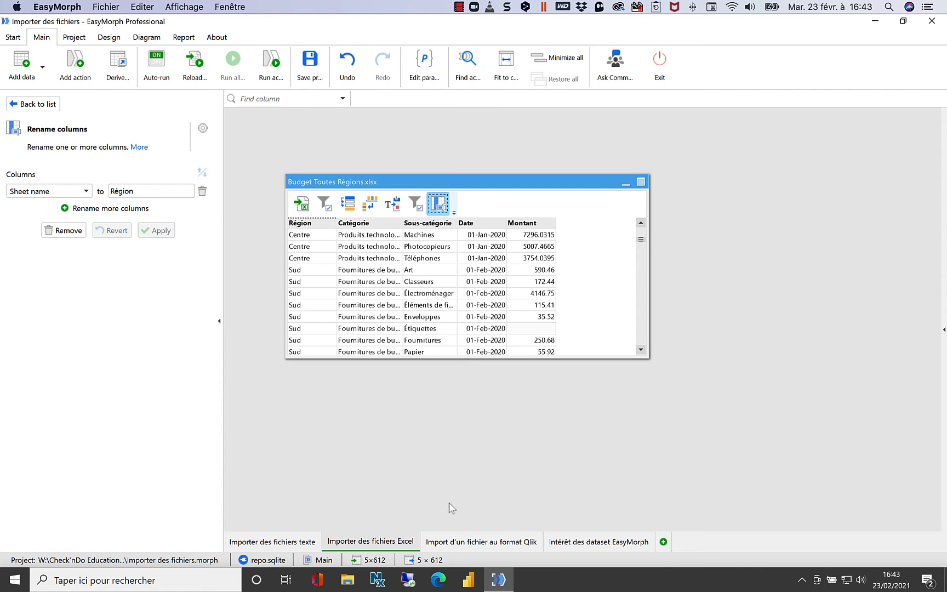
Import Lignes_facturées_historique.qvd from the Fichiers autres folder in Finder into the Import d'un fichier au format Qlik group
click(449, 541)
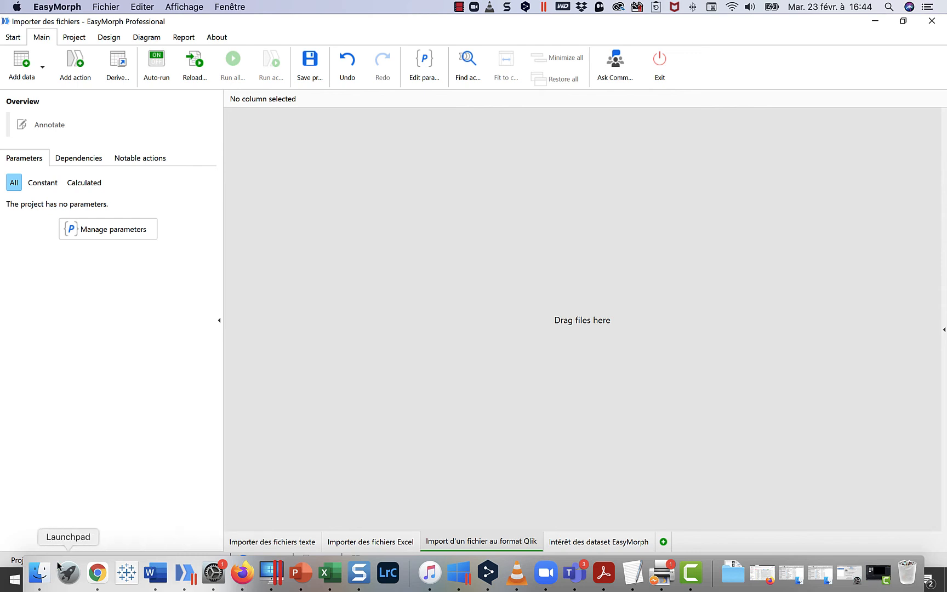
click(40, 564)
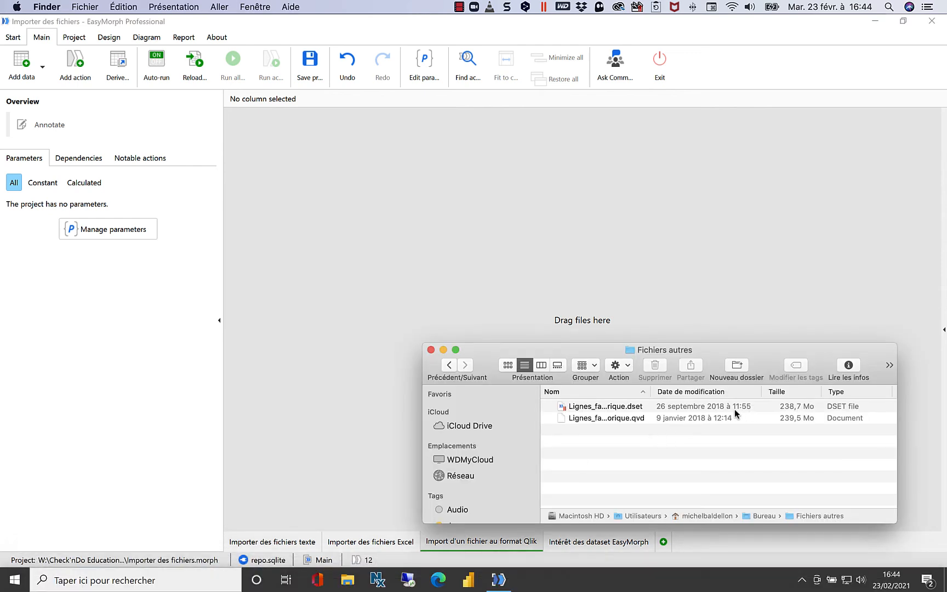
click(637, 419)
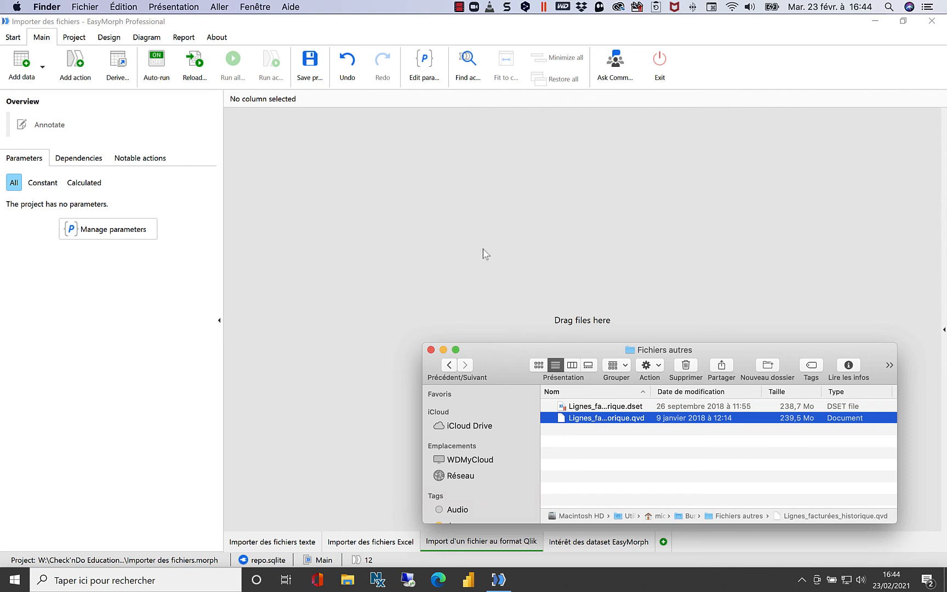
drag(565, 418, 392, 199)
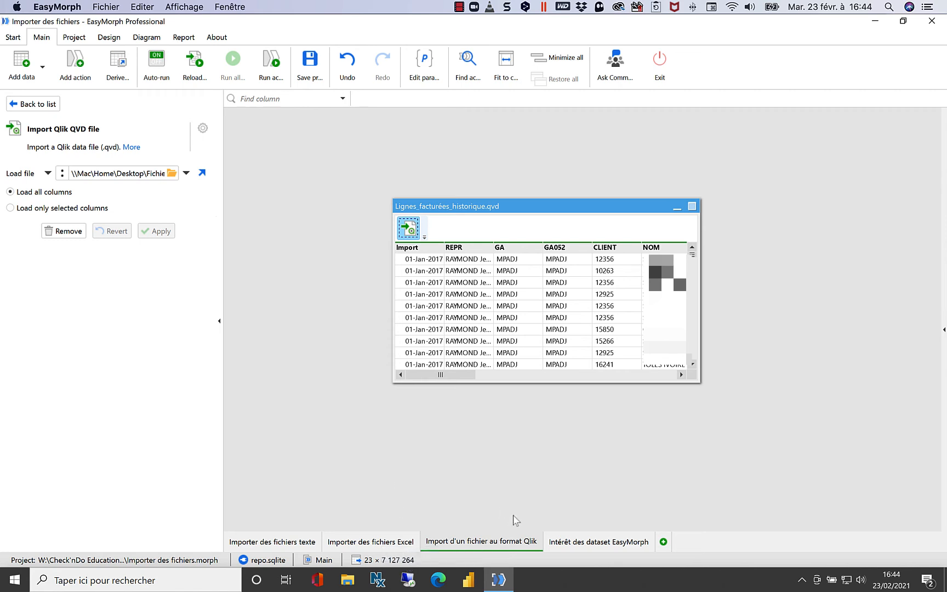
Import Lignes_facturées_historique.dset from Finder into the Intérêt des dataset EasyMorph group and minimize the Finder window
click(579, 541)
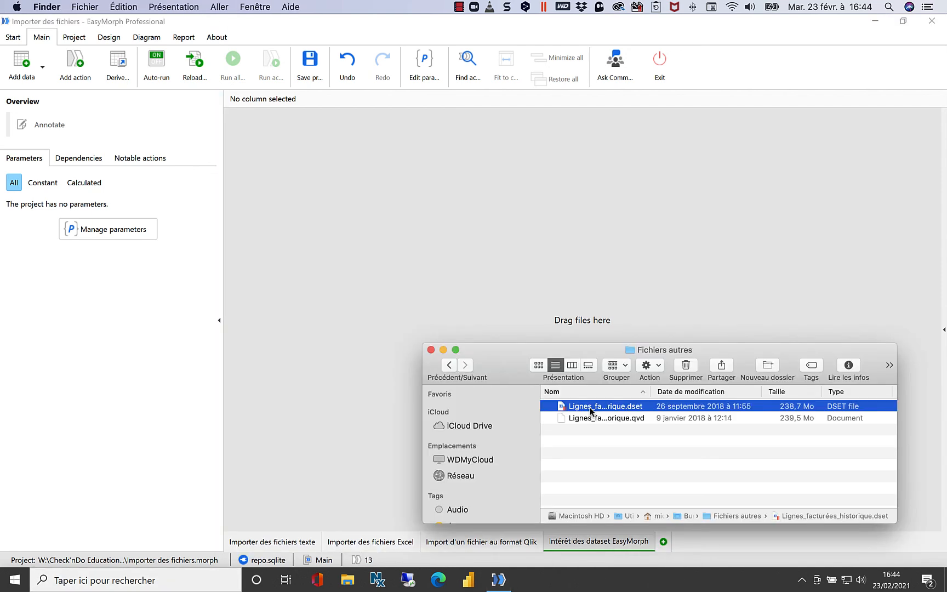
drag(590, 411, 445, 228)
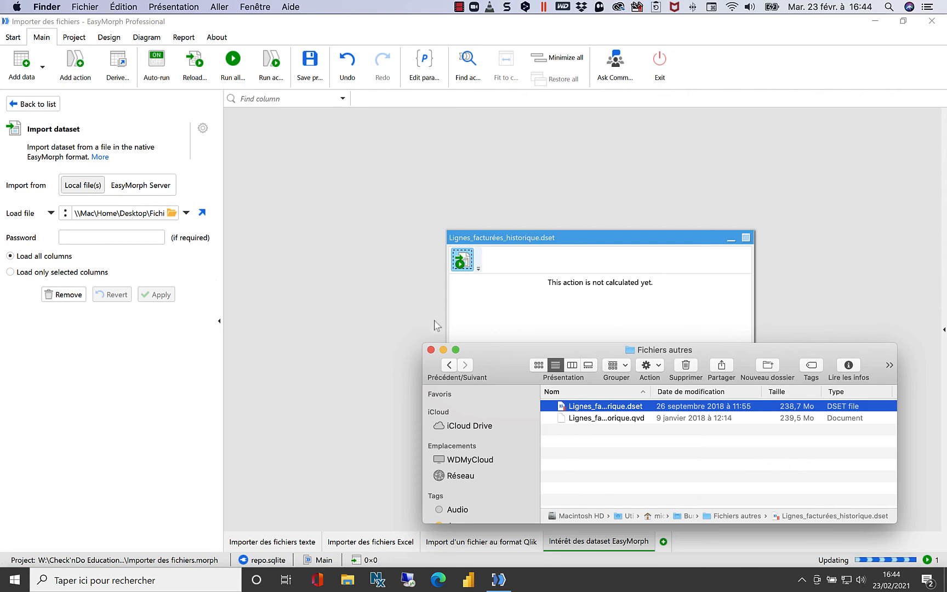
click(443, 349)
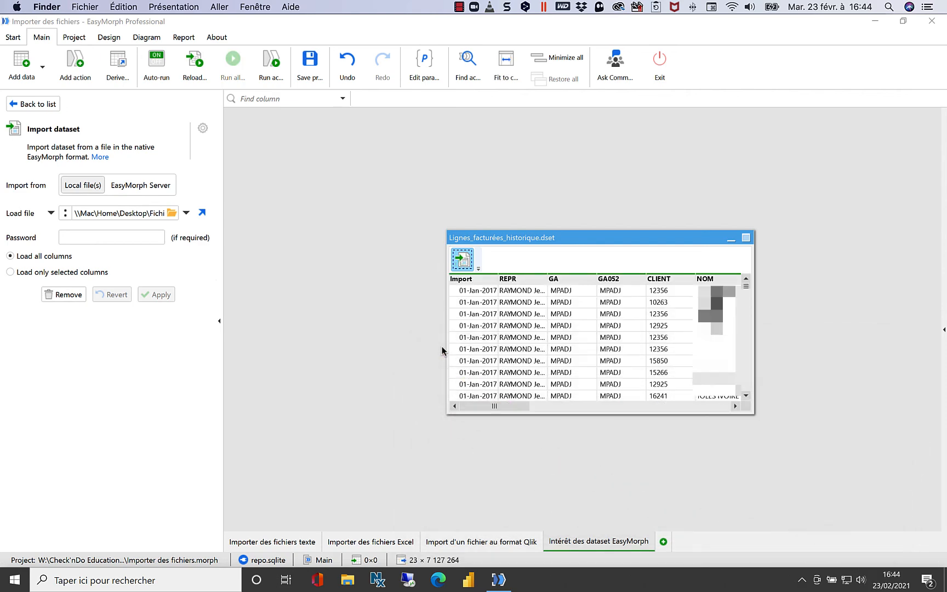